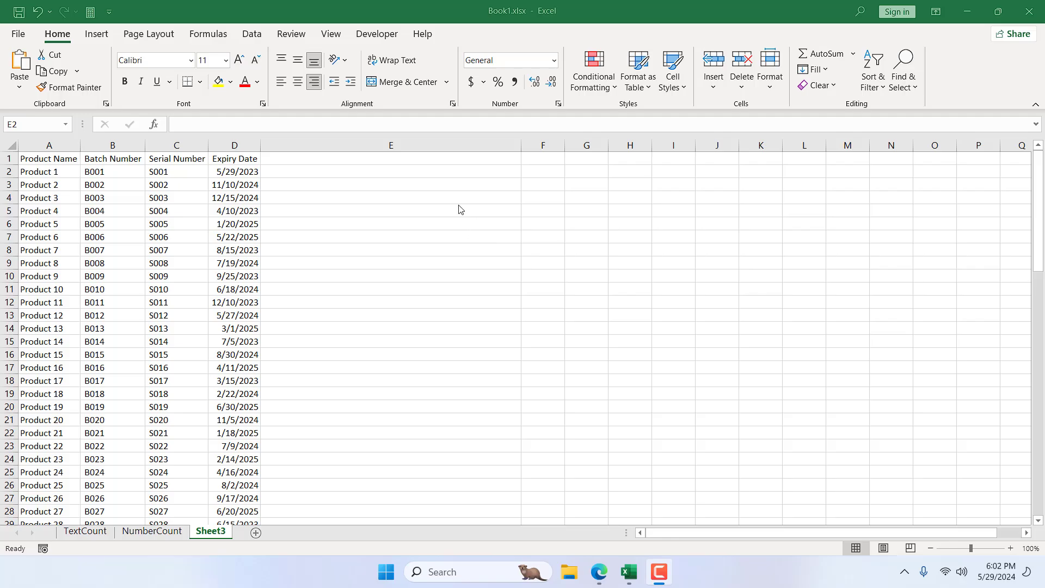
# Step: Review the product table's columns A through D, then select cell E2 for the new formula
pyautogui.moveTo(49, 145); pyautogui.dragTo(160, 147)
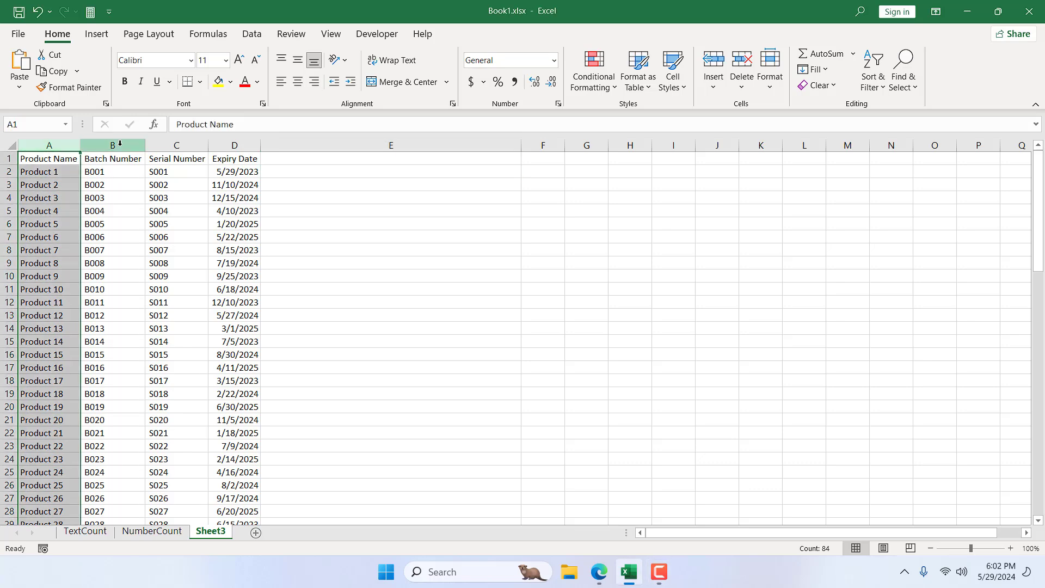
pyautogui.click(175, 144)
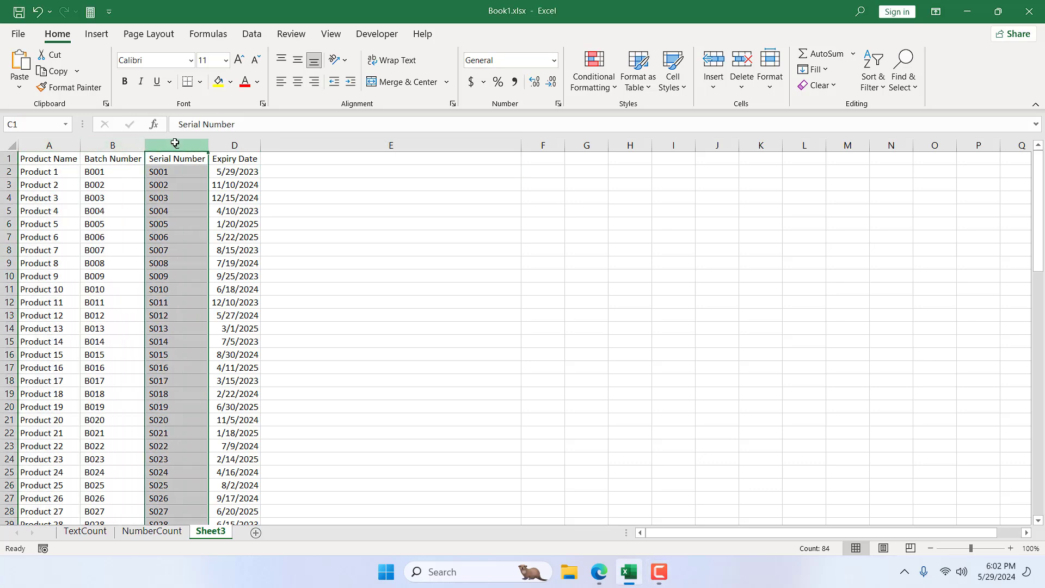
pyautogui.click(238, 145)
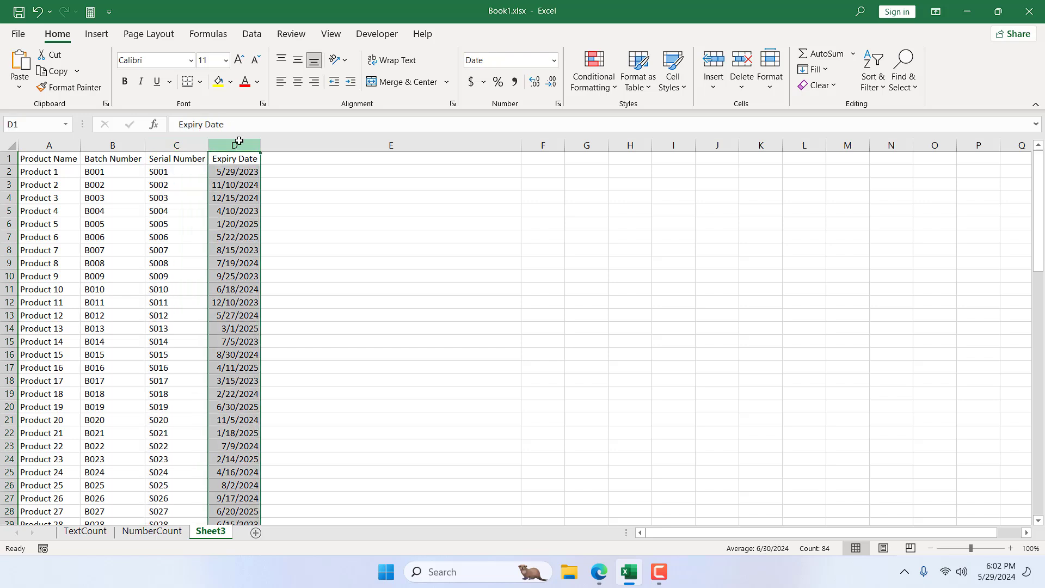
pyautogui.click(245, 173)
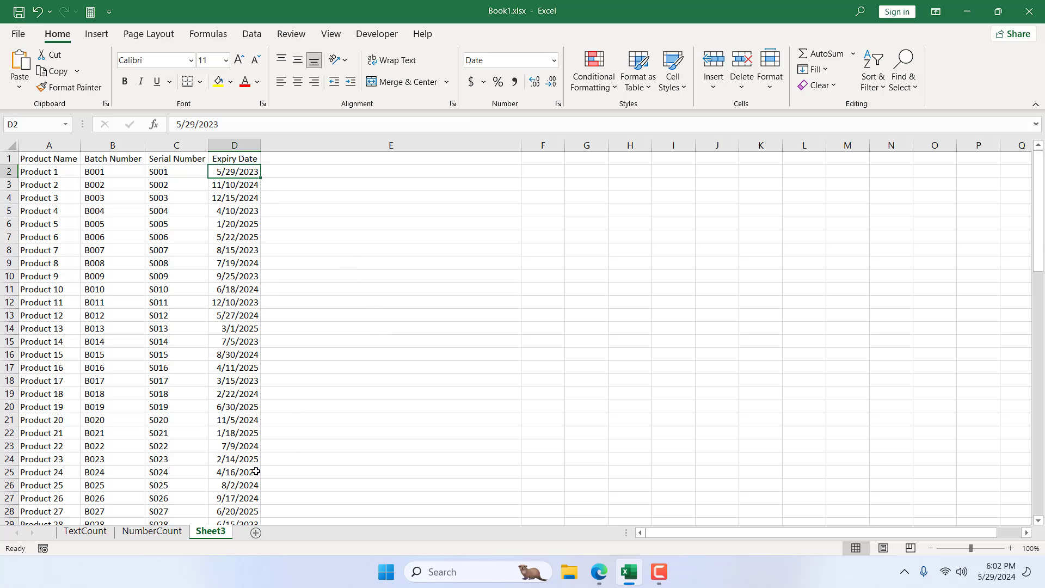
pyautogui.click(374, 169)
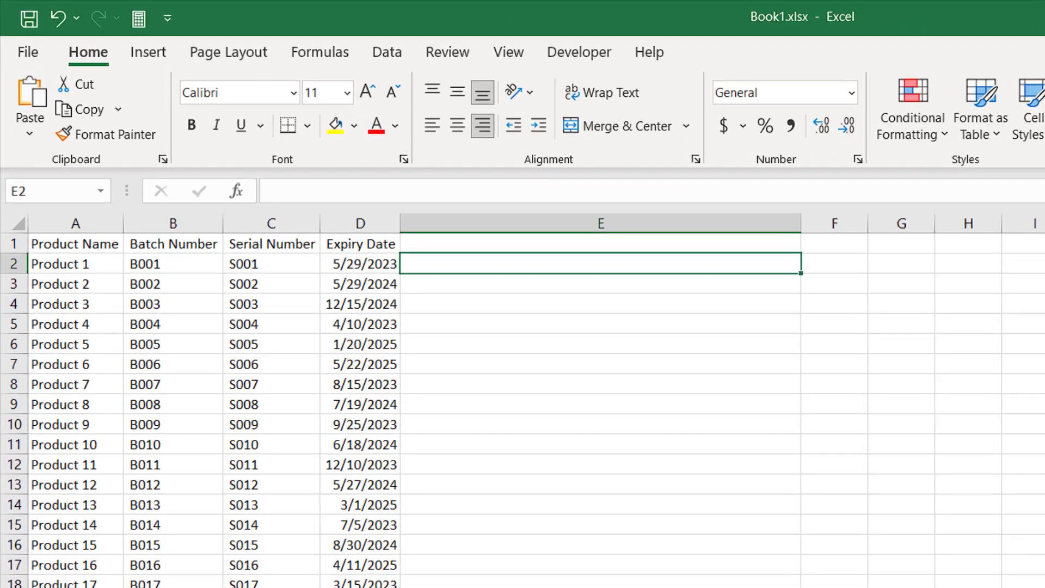
pyautogui.write('=')
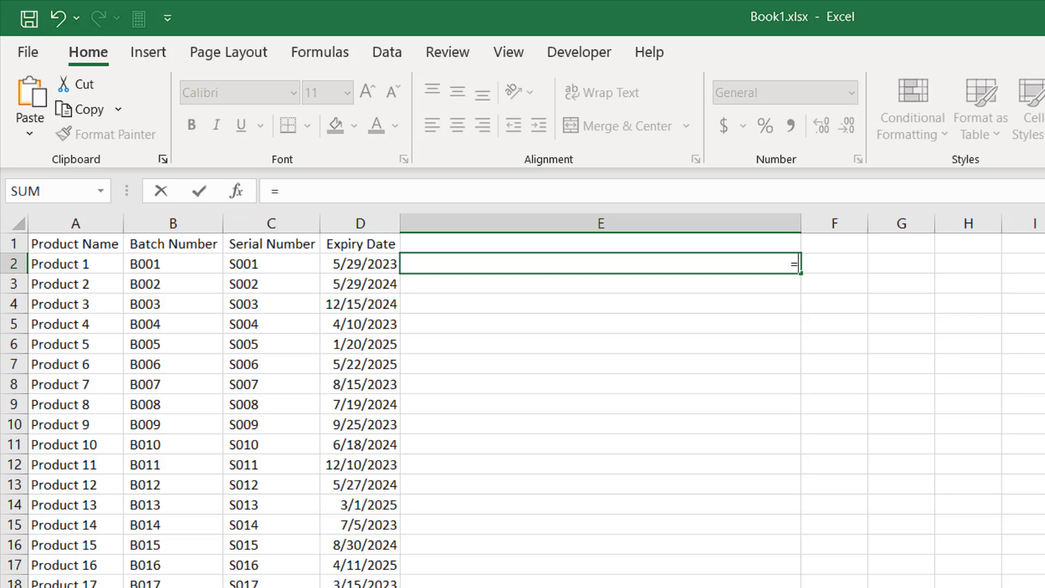
pyautogui.write('dated')
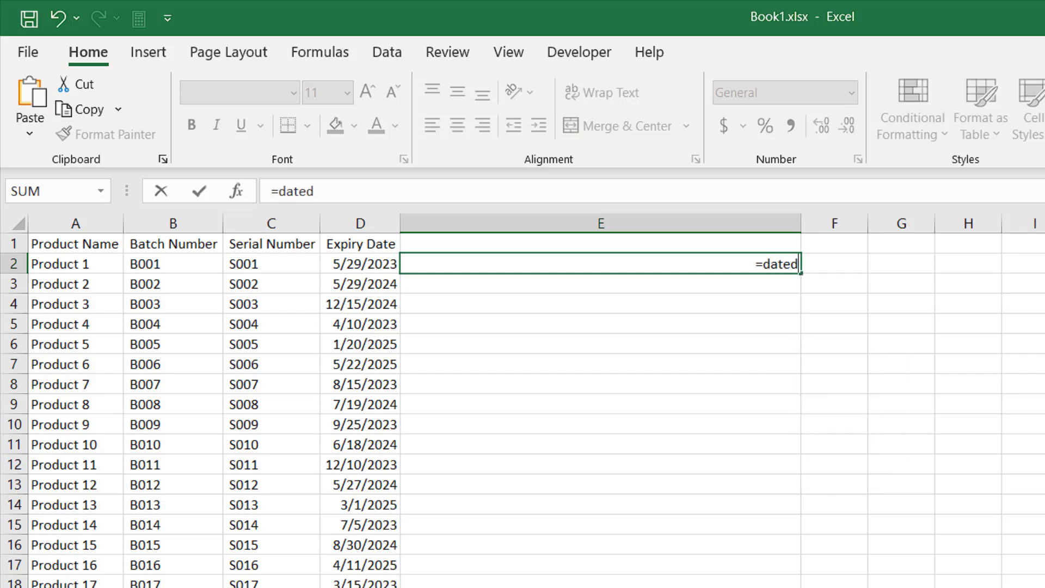
pyautogui.write('if(')
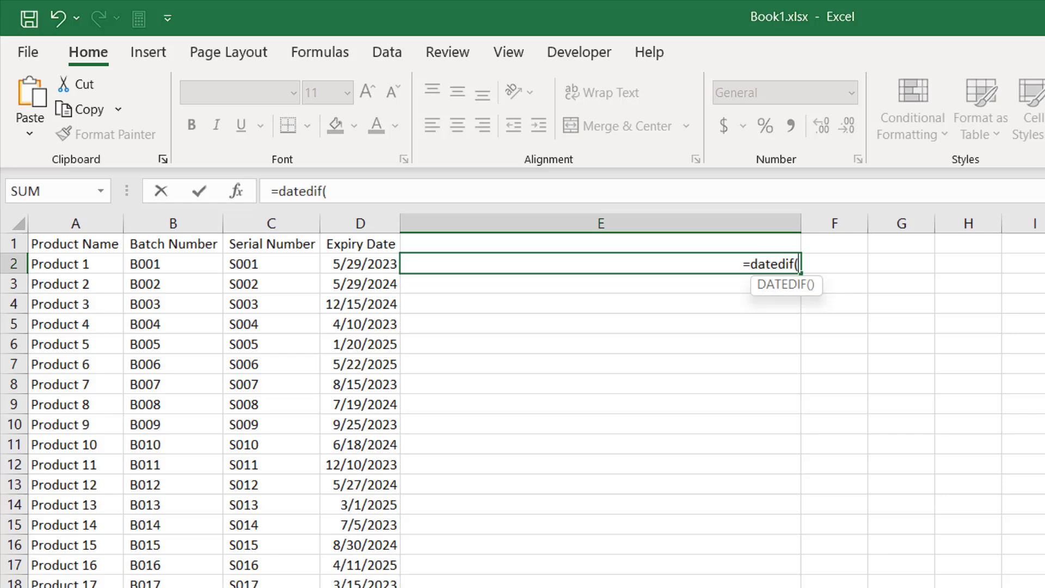
pyautogui.write('today')
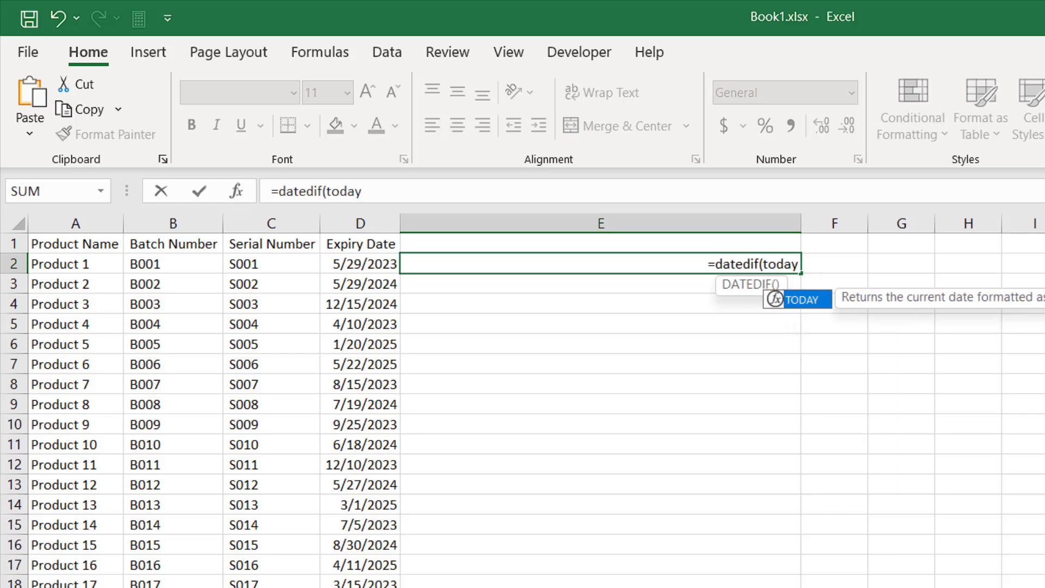
# Step: Enter =DATEDIF(TODAY(),D2,"d") in E2 to count days until Product 1's expiry
pyautogui.doubleClick(804, 299)
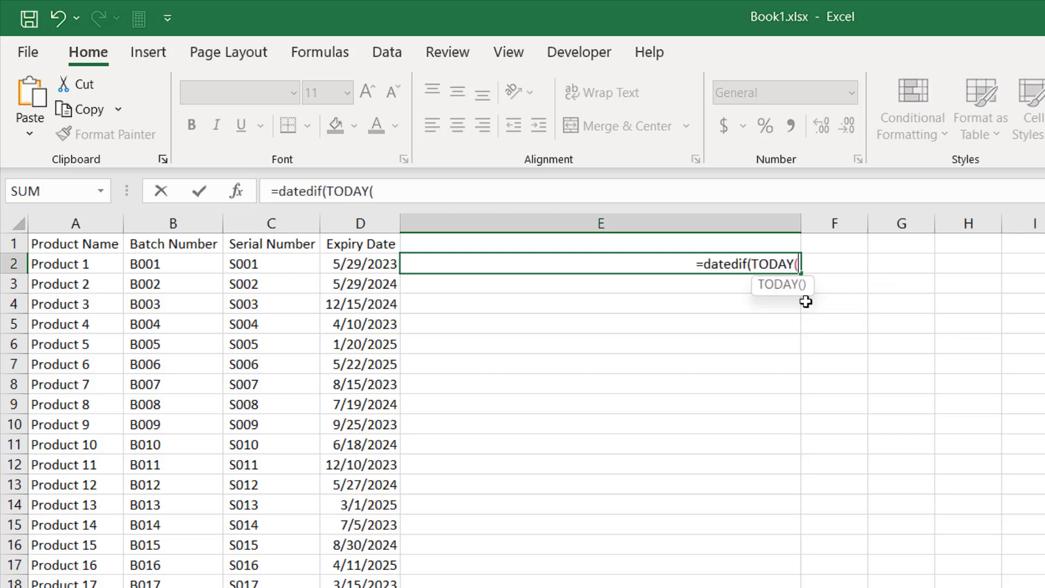
pyautogui.write('),')
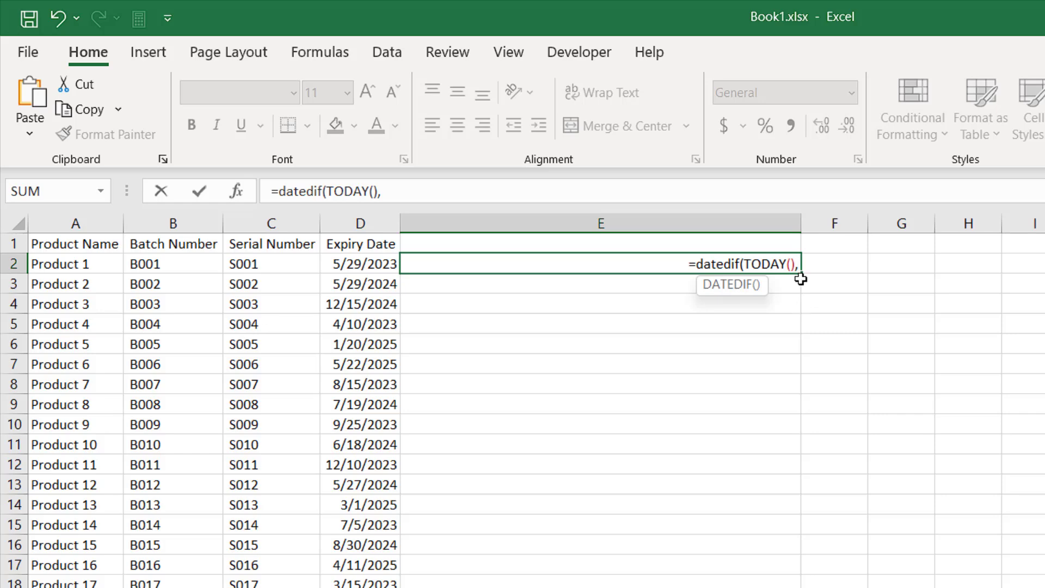
pyautogui.click(343, 263)
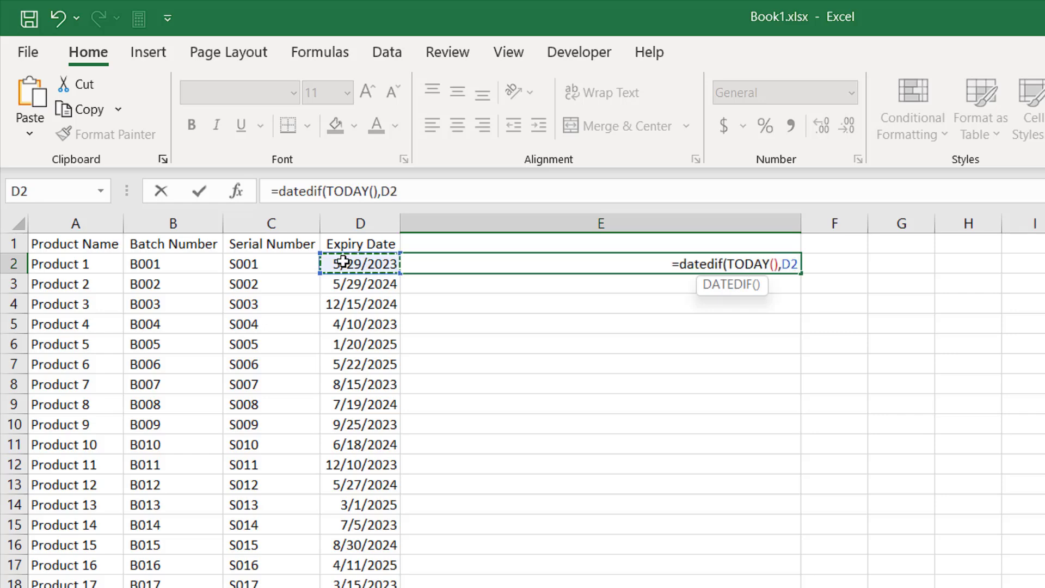
pyautogui.write(',"')
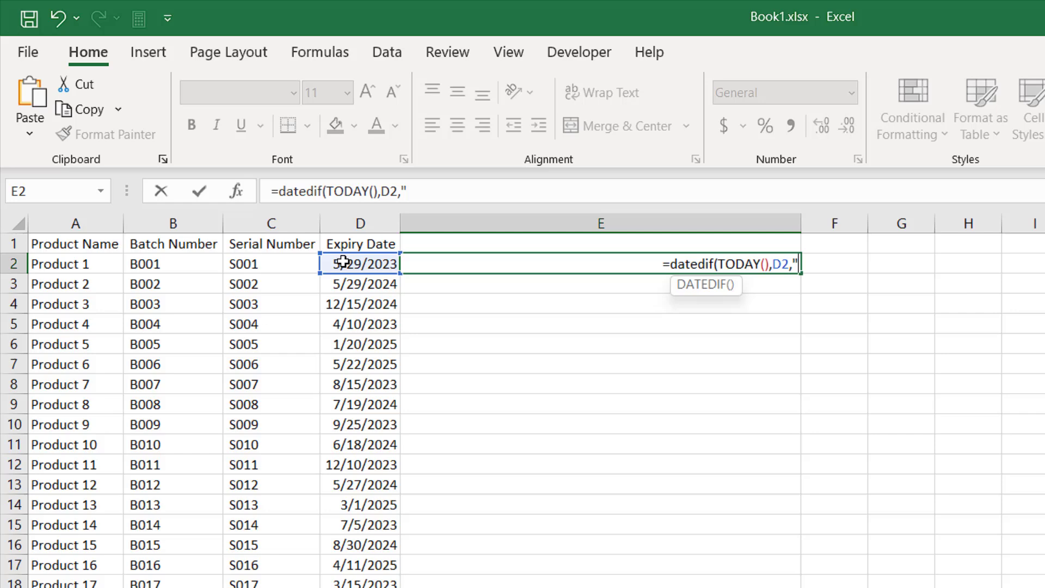
pyautogui.write('d"')
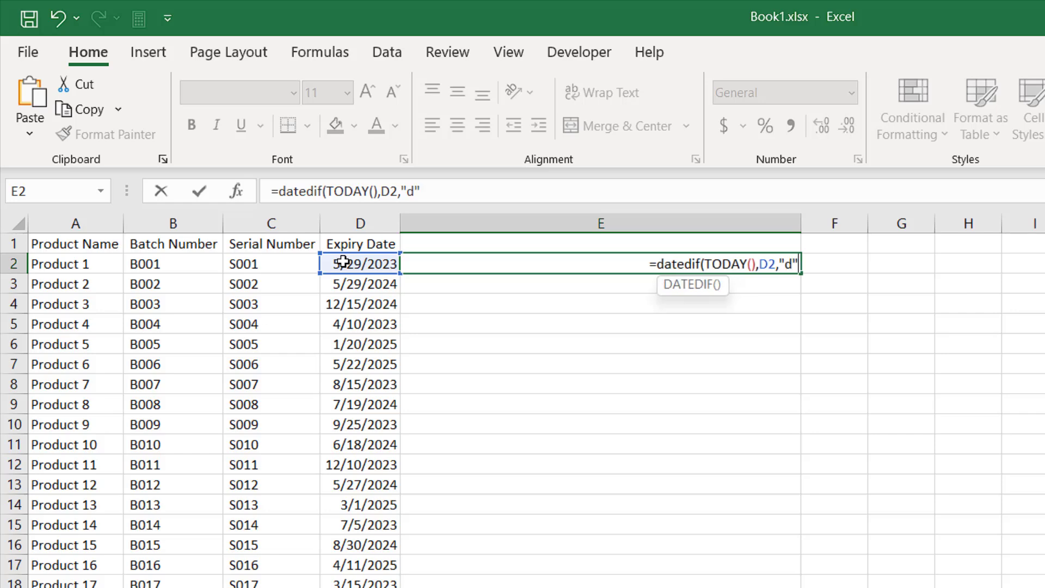
pyautogui.write(')')
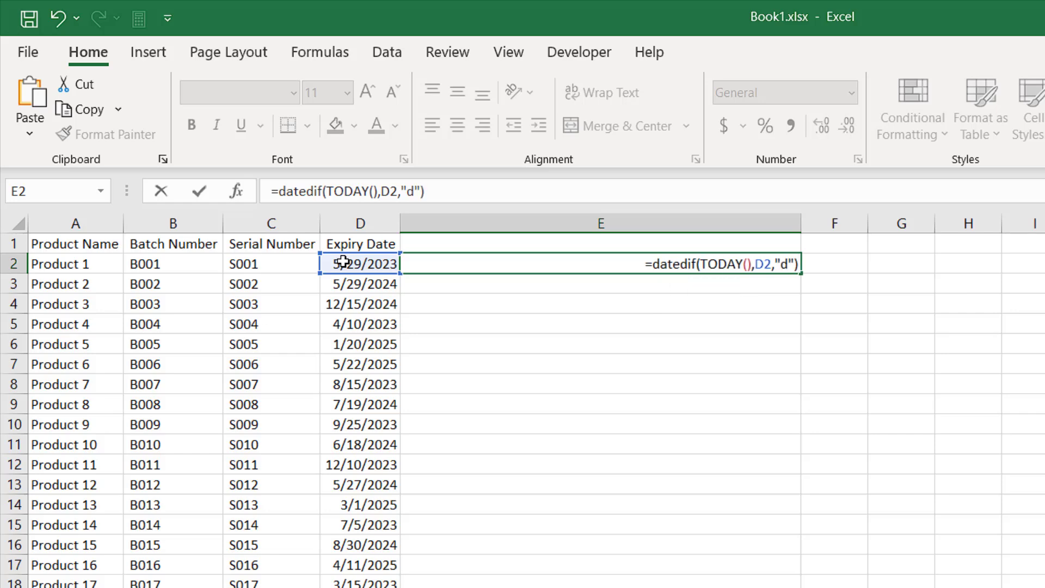
pyautogui.press('Return')
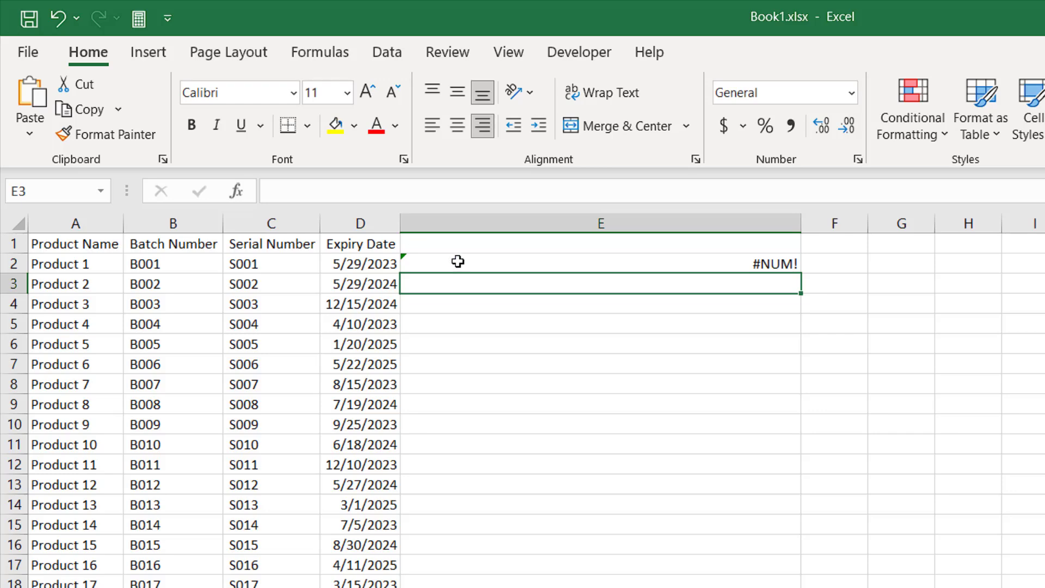
# Step: Fill E2's day-count formula into E3 and check Product 2's result of 0
pyautogui.click(458, 262)
pyautogui.click(343, 267)
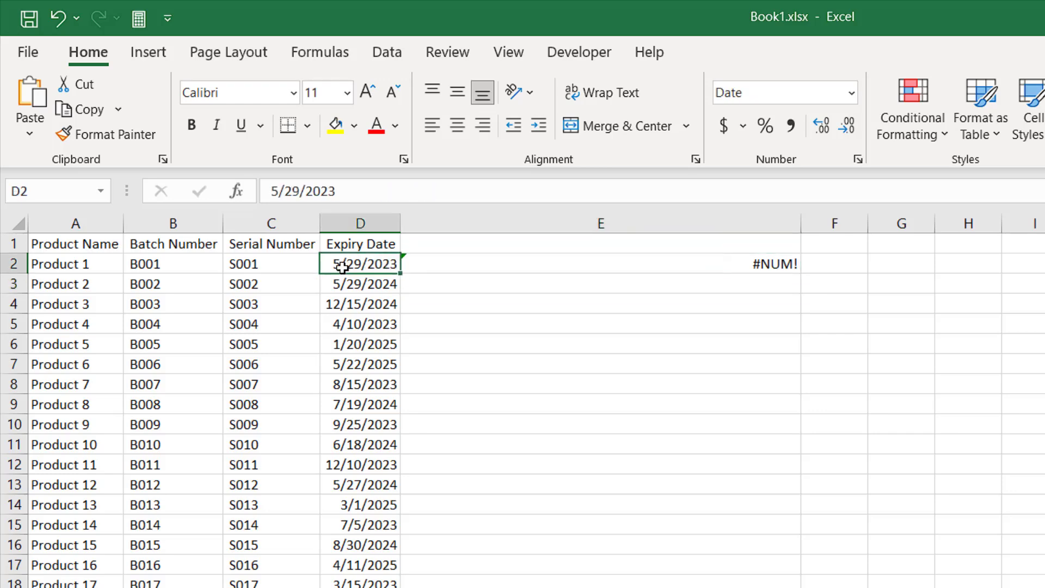
pyautogui.click(672, 263)
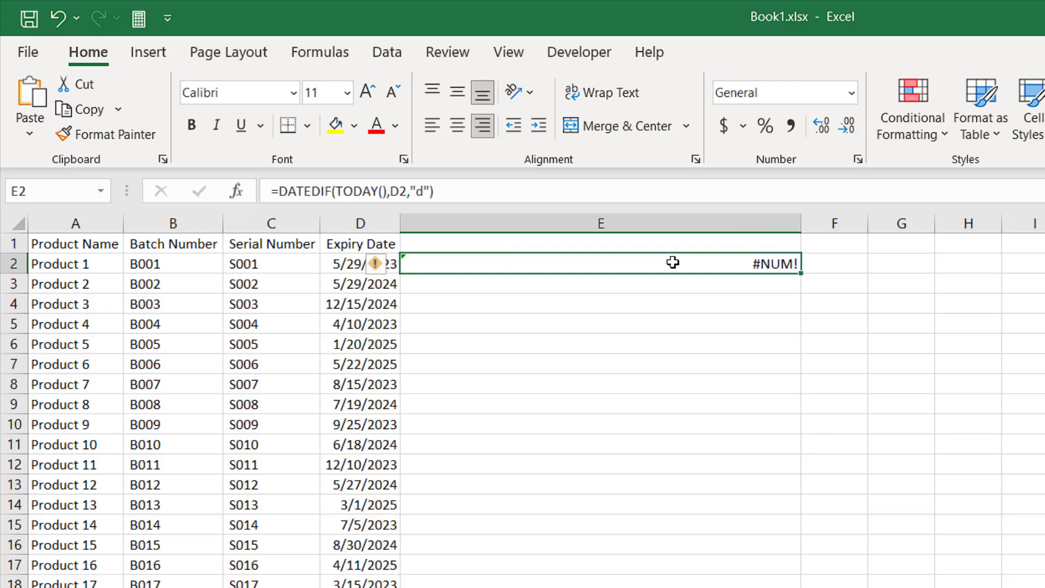
pyautogui.click(676, 294)
pyautogui.click(672, 270)
pyautogui.moveTo(796, 273); pyautogui.dragTo(797, 293)
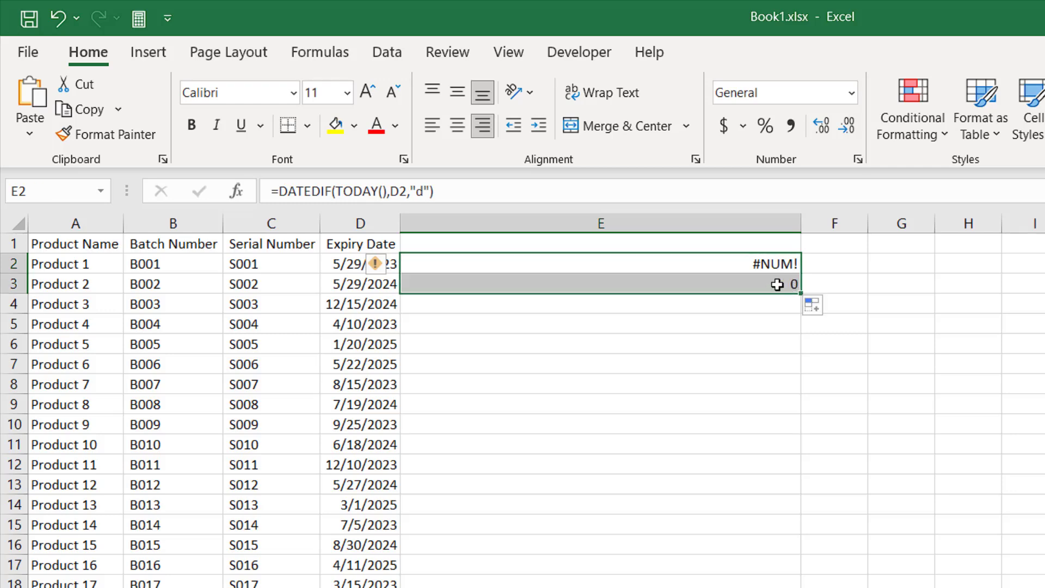
pyautogui.click(776, 282)
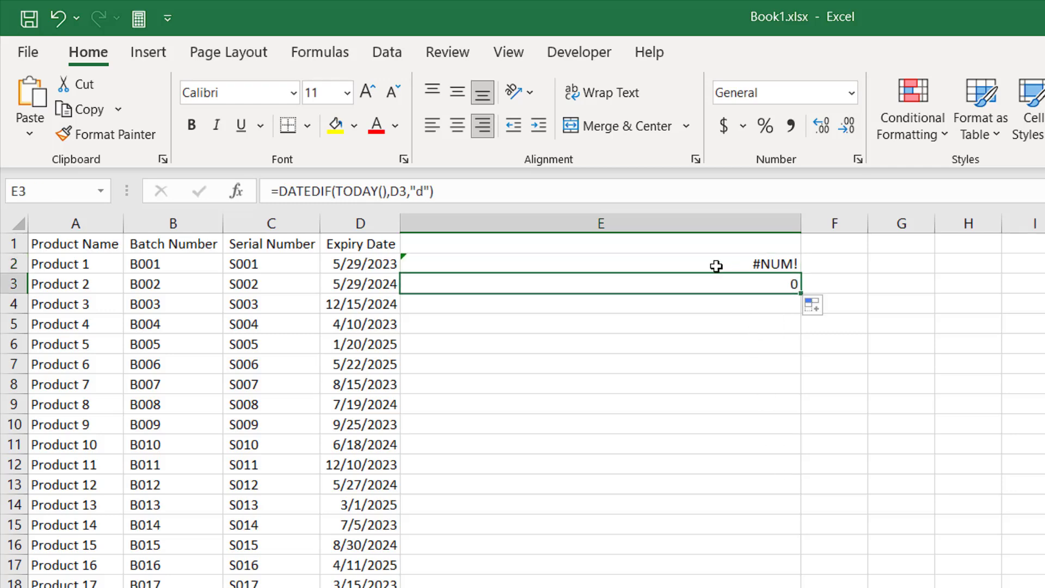
pyautogui.click(325, 283)
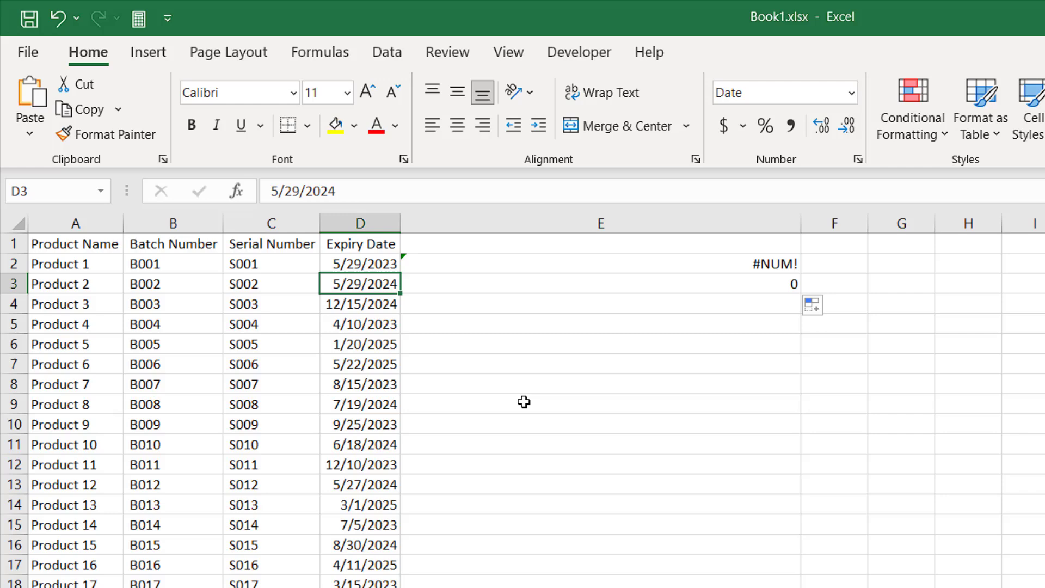
pyautogui.click(722, 280)
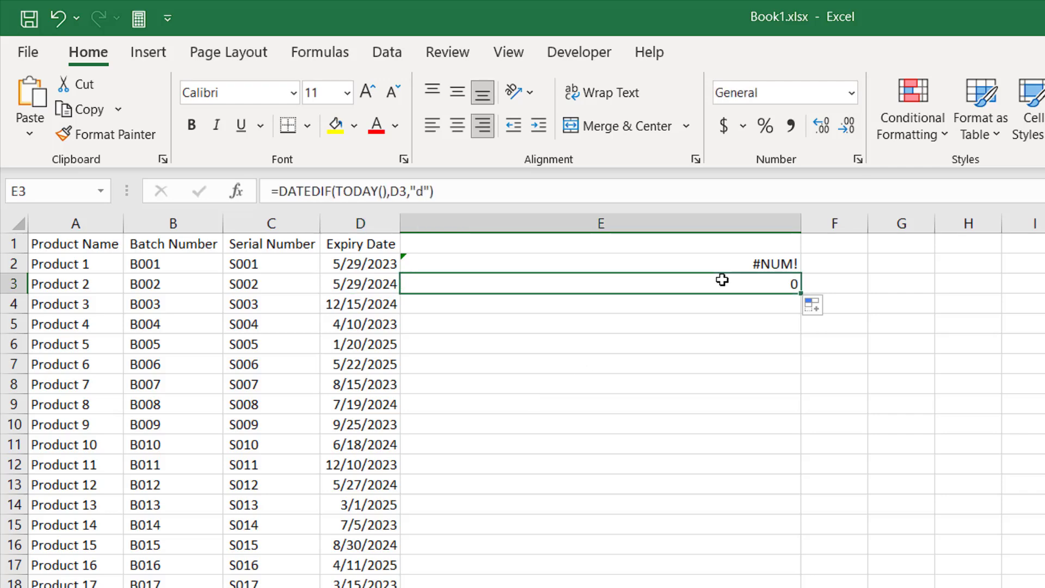
# Step: Wrap E3's DATEDIF in IF(...<1,"Expired",DATEDIF(...)&"Days Remaining")
pyautogui.moveTo(275, 191); pyautogui.dragTo(482, 181)
pyautogui.click(278, 190)
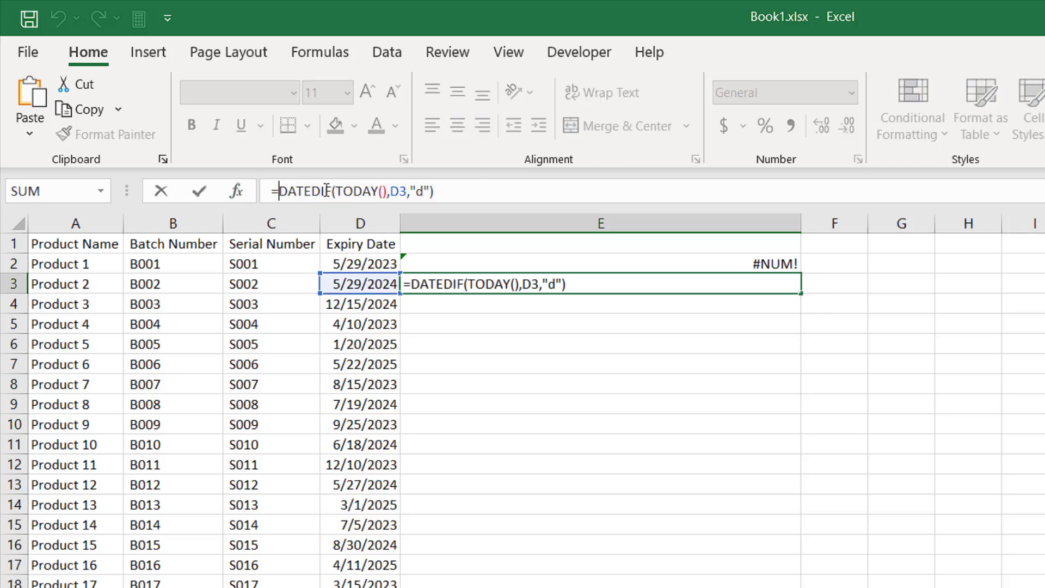
pyautogui.write('If')
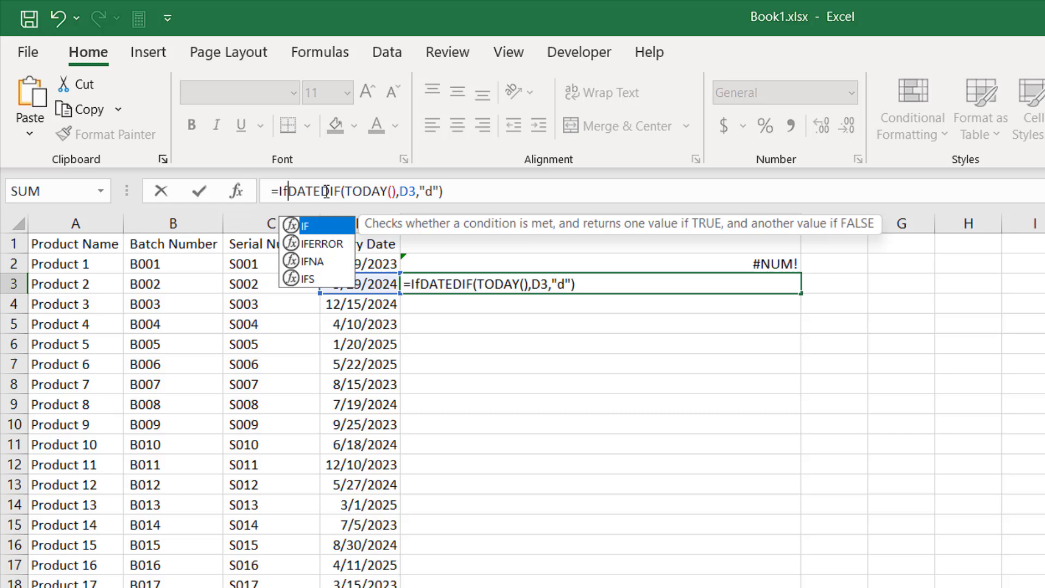
pyautogui.write('(')
pyautogui.click(544, 191)
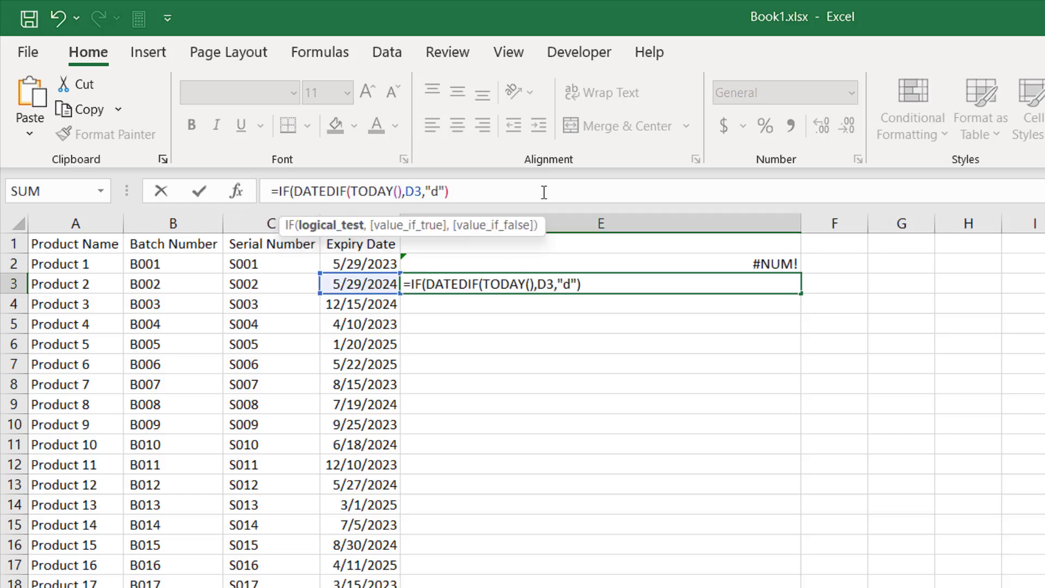
pyautogui.write('<')
pyautogui.write('1')
pyautogui.write(',')
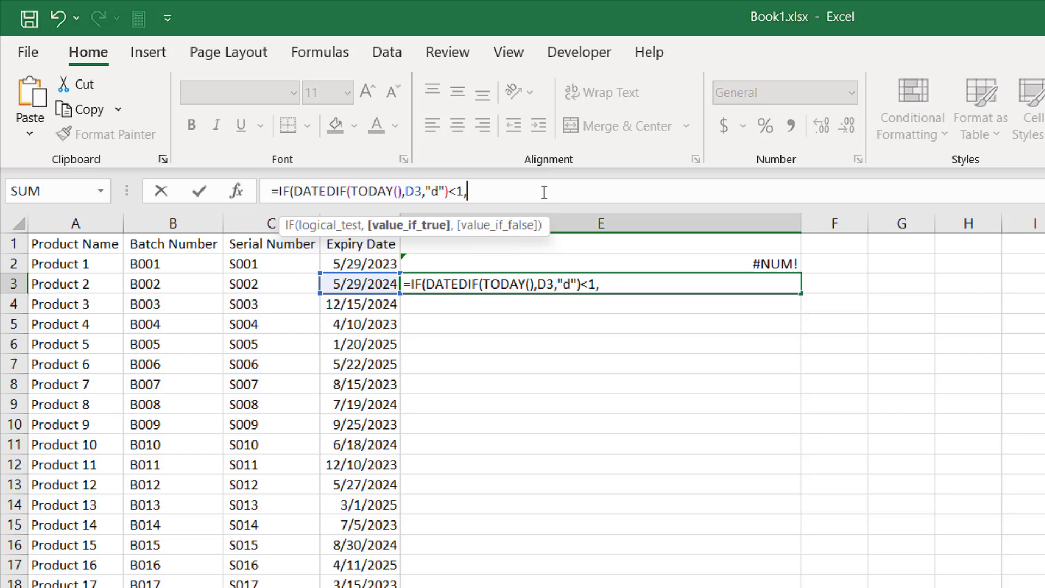
pyautogui.write('Ex')
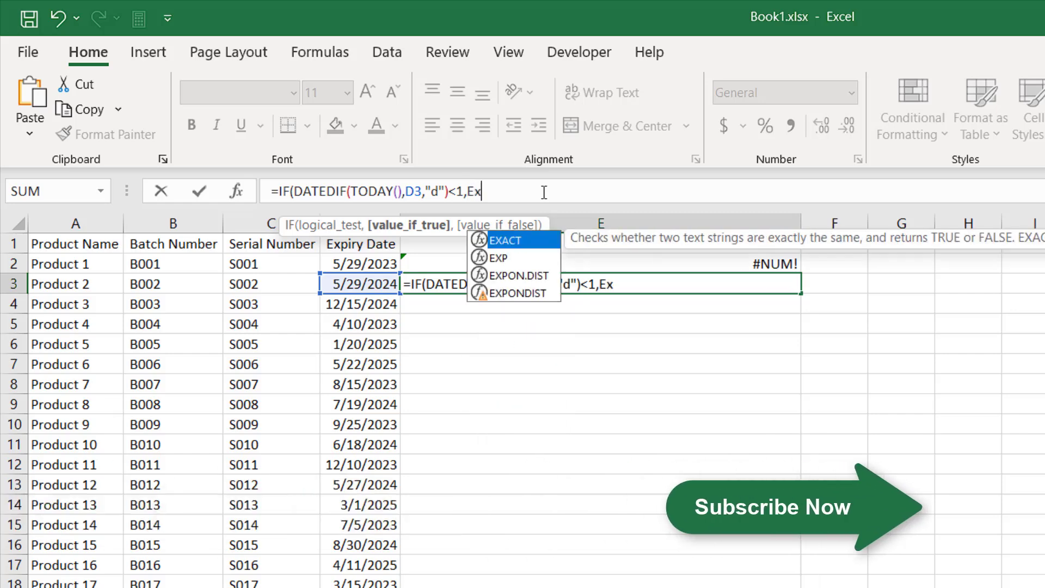
pyautogui.write('pired"')
pyautogui.press('Left')
pyautogui.press('Left')
pyautogui.press('Left')
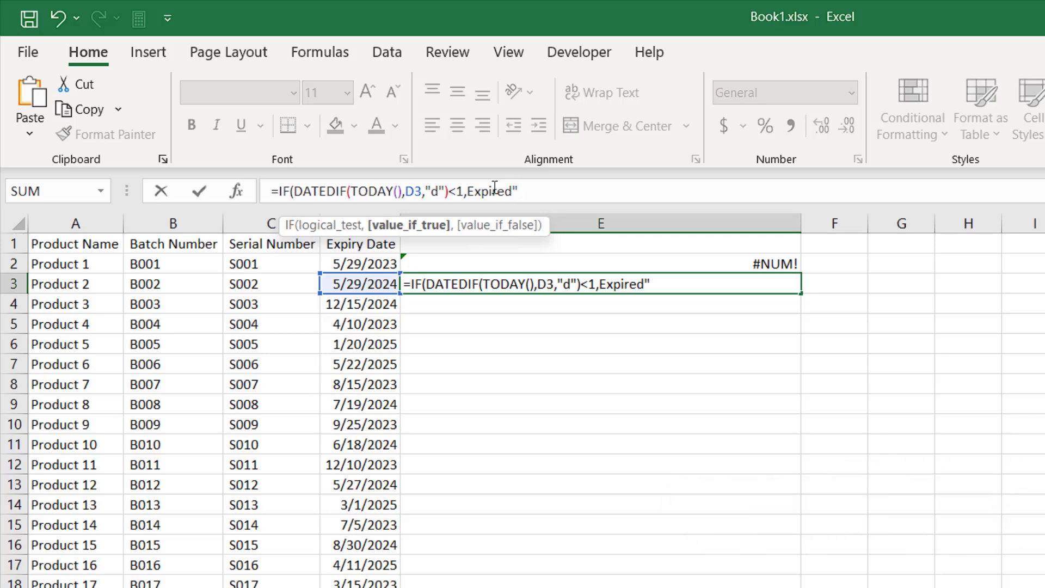
pyautogui.press('Left')
pyautogui.press('Left')
pyautogui.press('Left')
pyautogui.press('Left')
pyautogui.write('"')
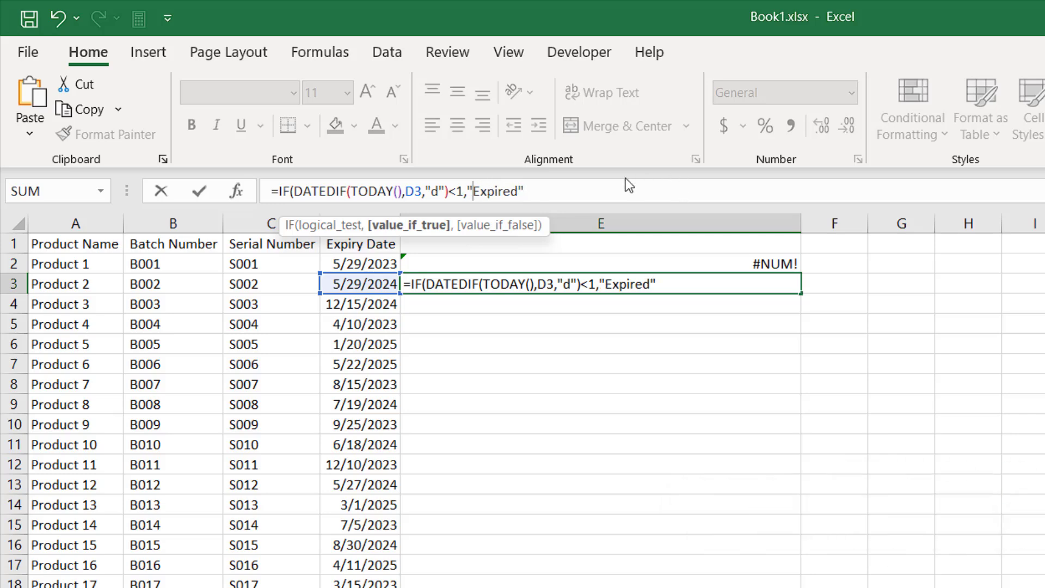
pyautogui.press('Home')
pyautogui.press('End')
pyautogui.write(',')
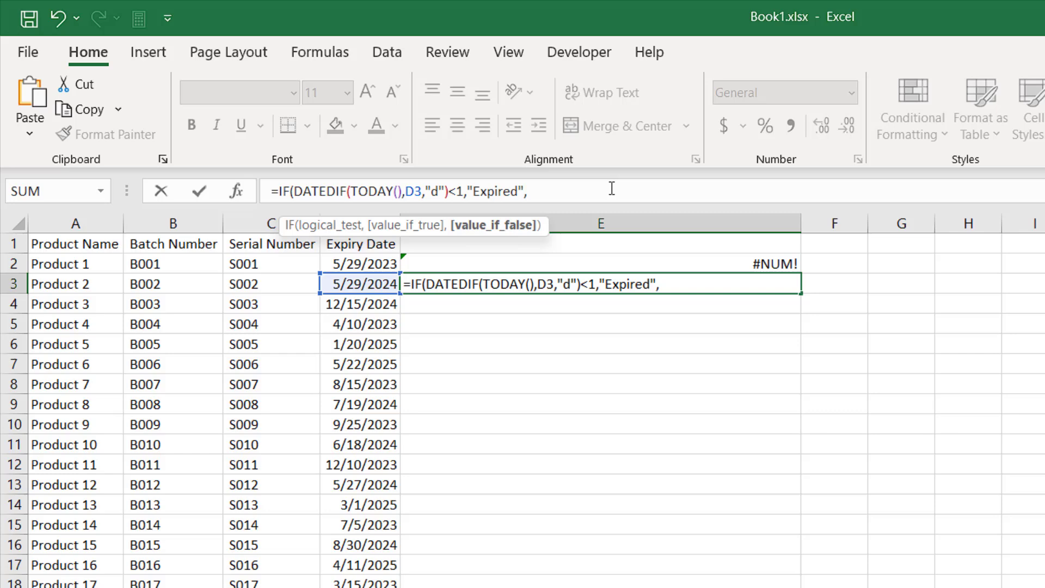
pyautogui.write(' DATEDIF(TODAY(),D3,"d")')
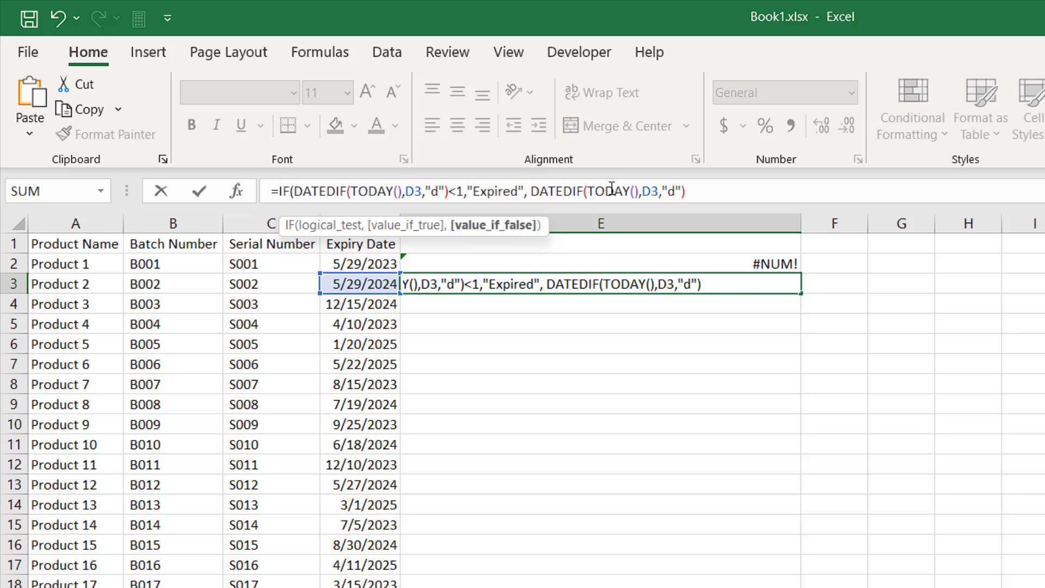
pyautogui.write(' &')
pyautogui.write(' "')
pyautogui.write('Days ')
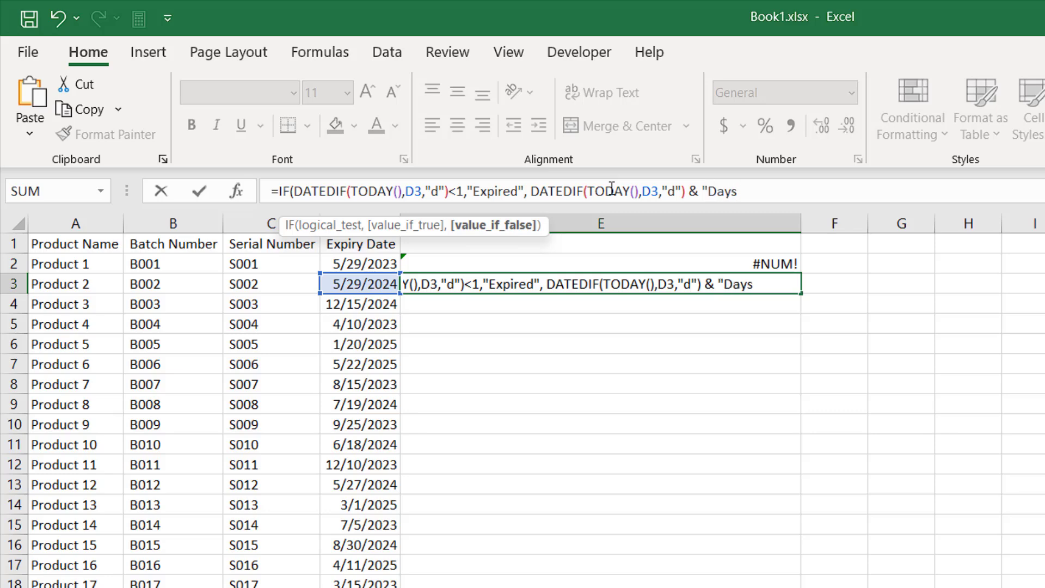
pyautogui.write('Remaini')
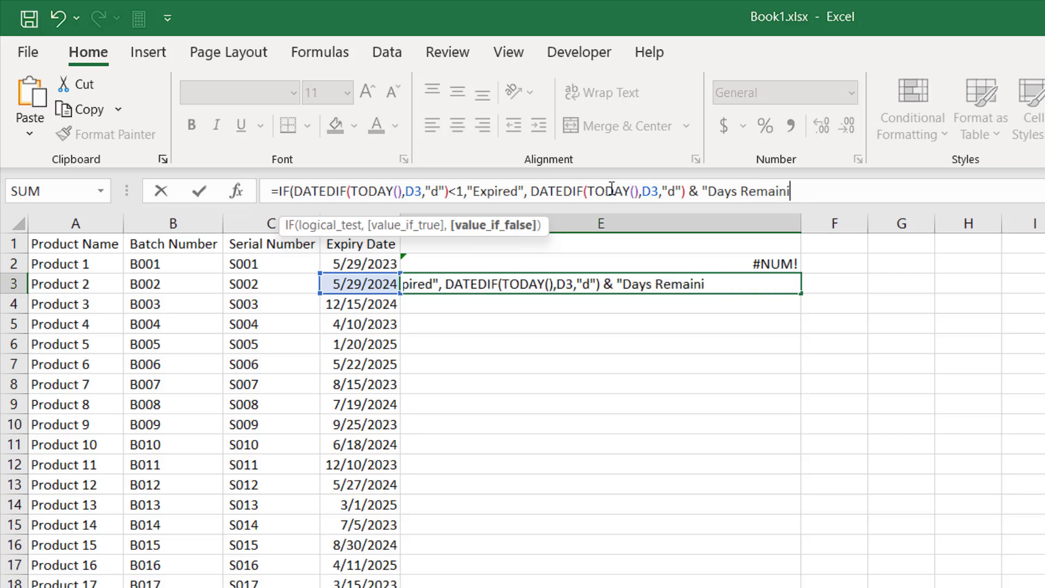
pyautogui.write('ng')
pyautogui.write('")')
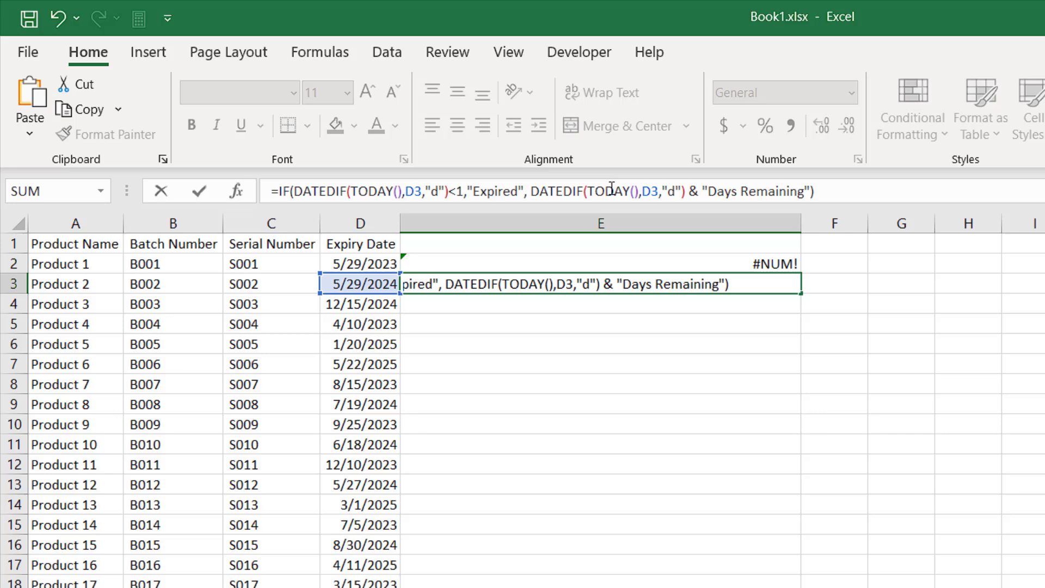
pyautogui.press('Return')
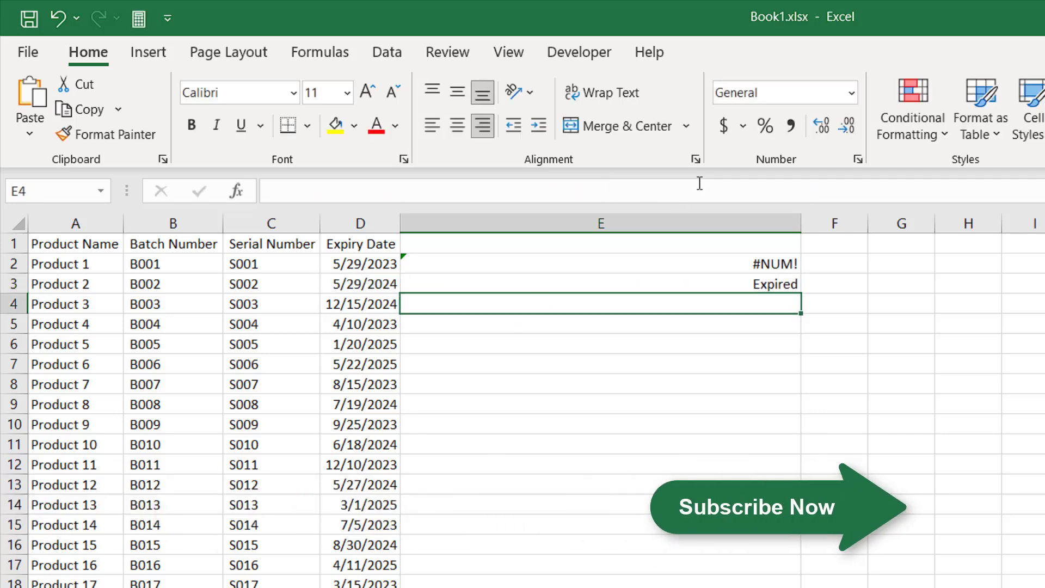
# Step: Fill E3's status formula down to E10 and spot-check E4, E6 and E3
pyautogui.click(740, 287)
pyautogui.moveTo(802, 314); pyautogui.dragTo(779, 434)
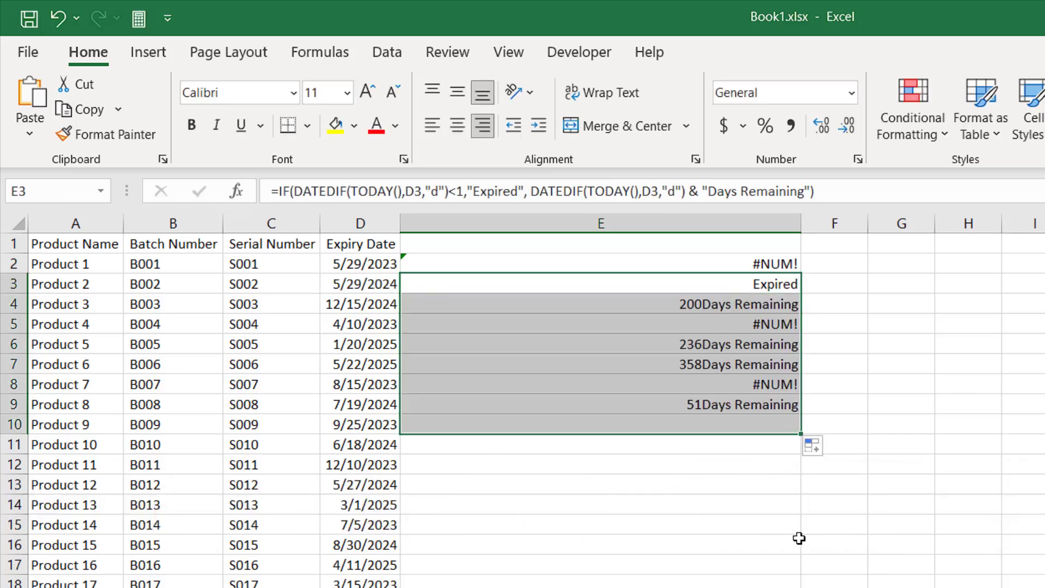
pyautogui.click(701, 308)
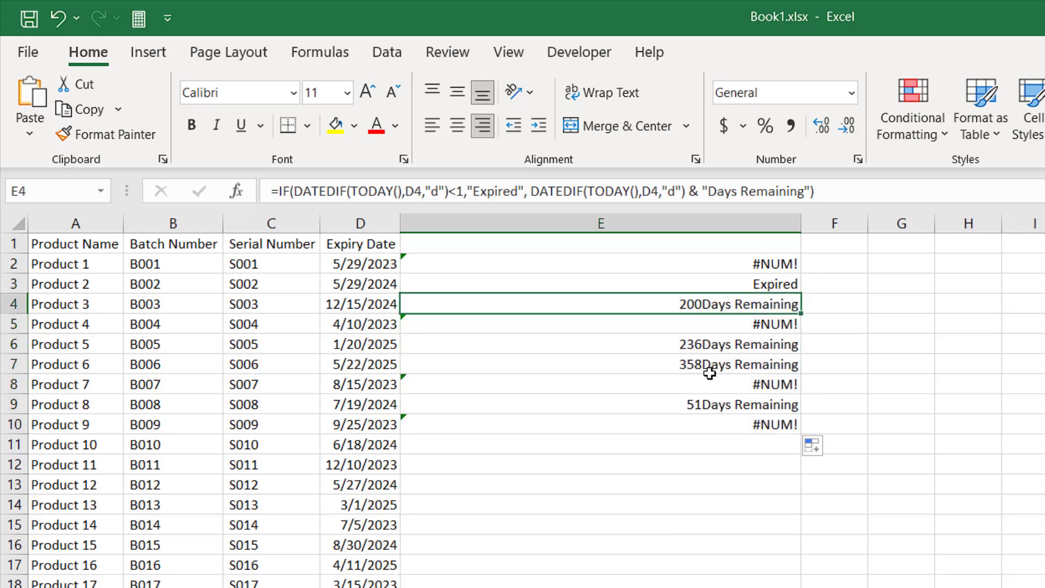
pyautogui.click(704, 344)
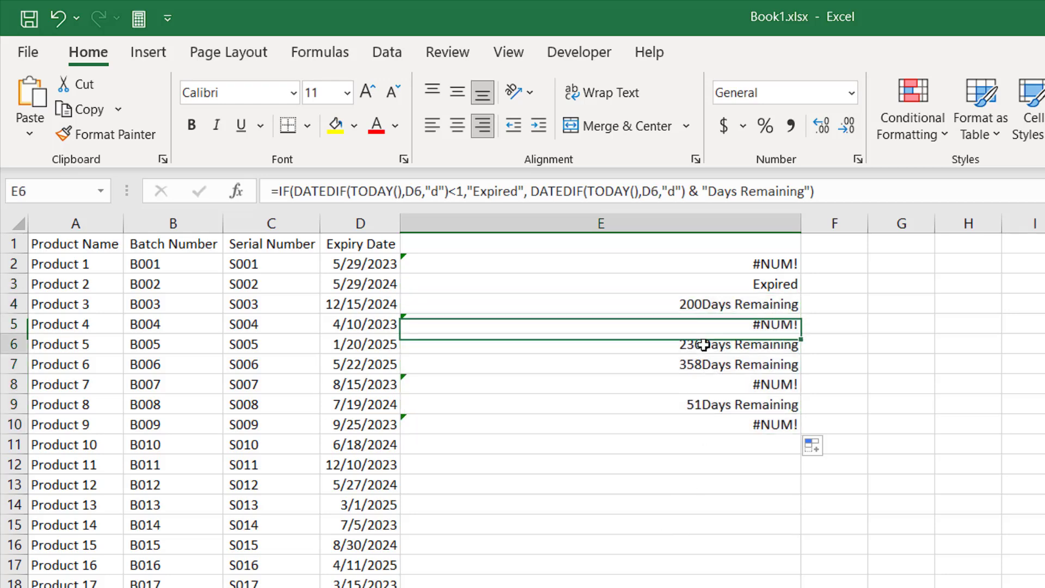
pyautogui.click(747, 283)
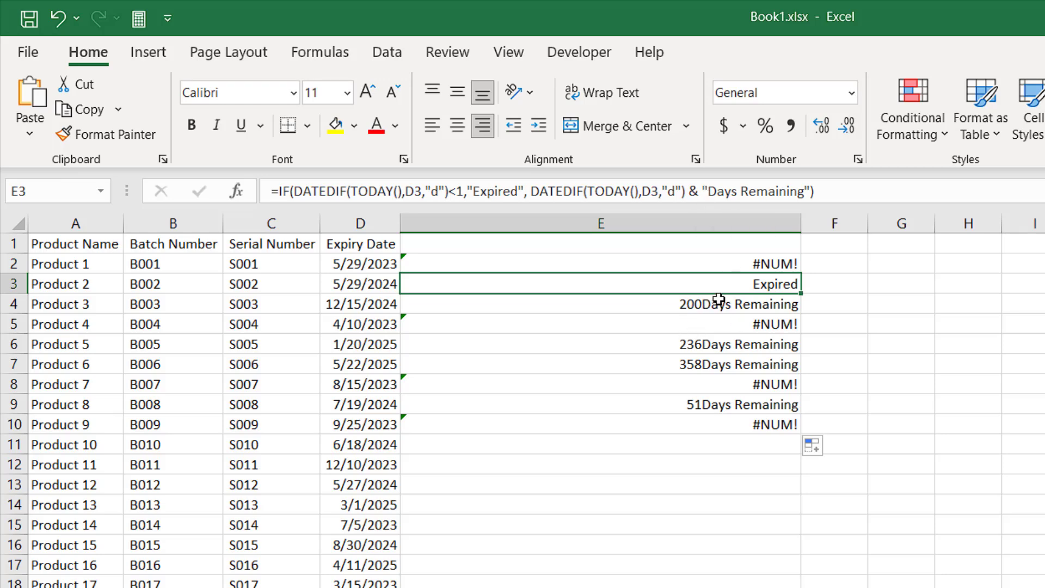
# Step: Add a space before "Days Remaining" in E3's formula and refill it through E10
pyautogui.click(708, 187)
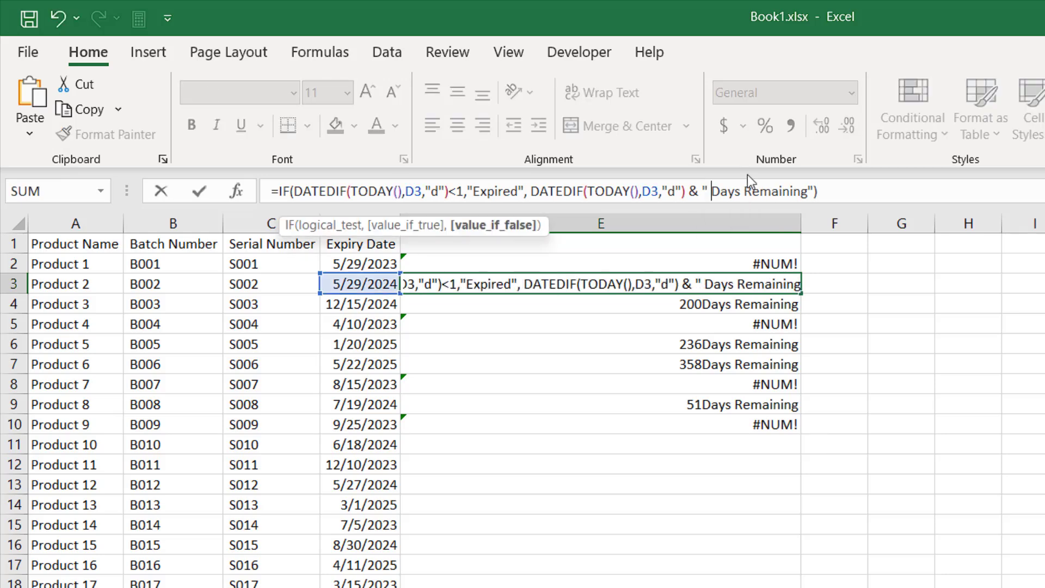
pyautogui.click(739, 284)
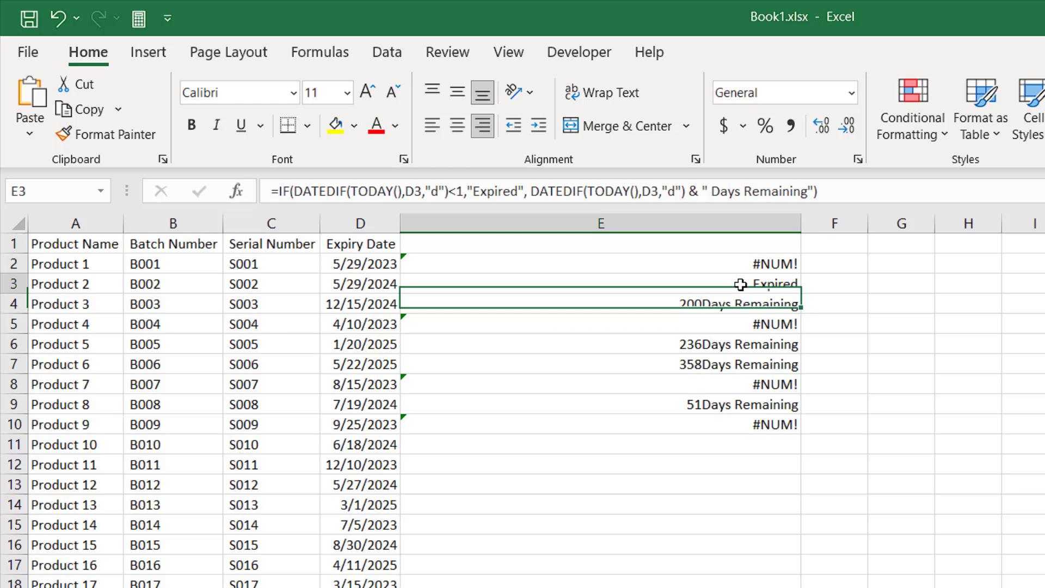
pyautogui.moveTo(796, 293); pyautogui.dragTo(797, 264)
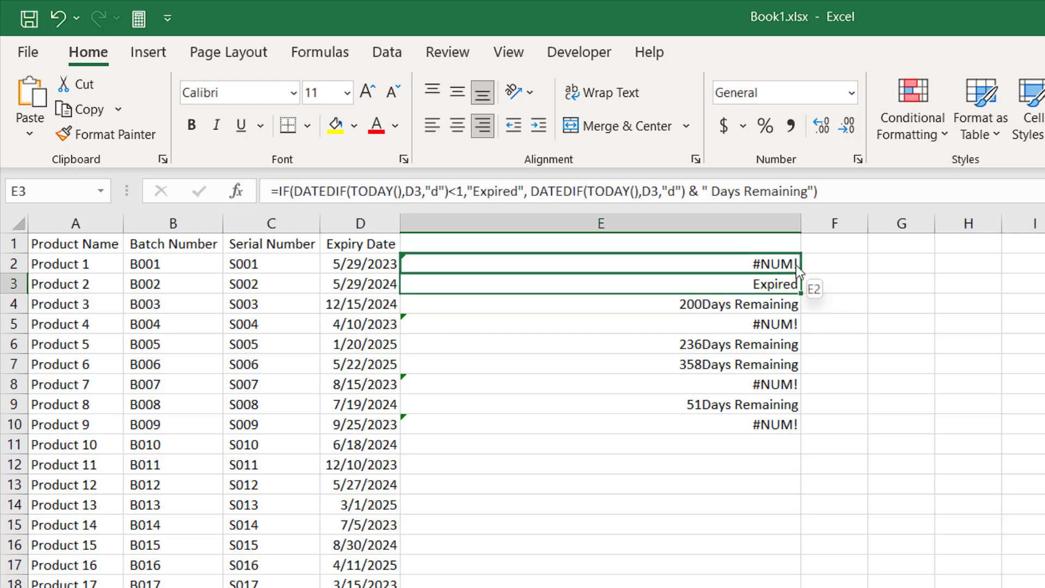
pyautogui.press('Return')
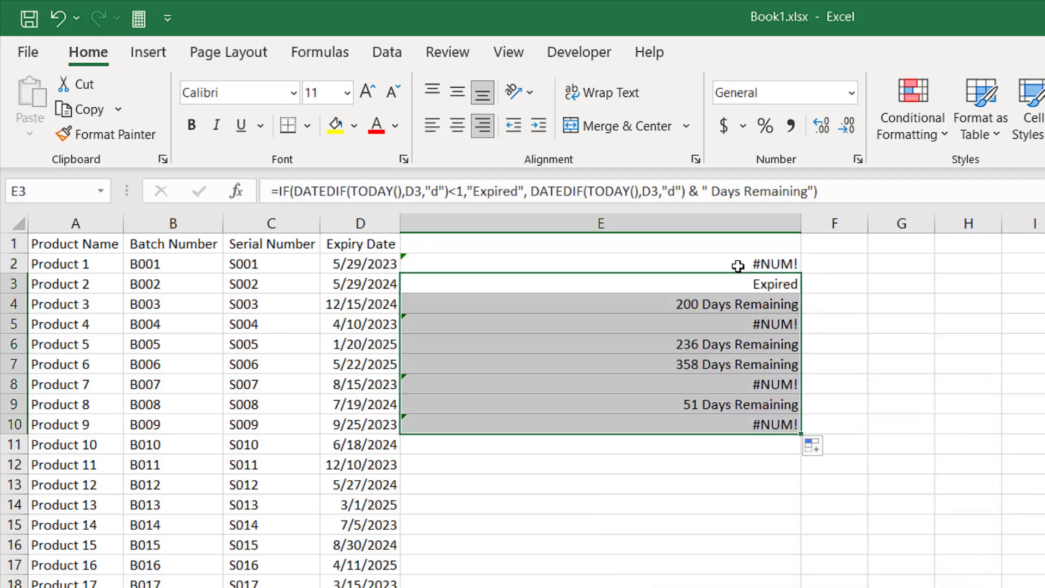
pyautogui.click(750, 283)
# Step: Change E3's formula to =IFERROR(IF(...),"Expired")
pyautogui.click(280, 191)
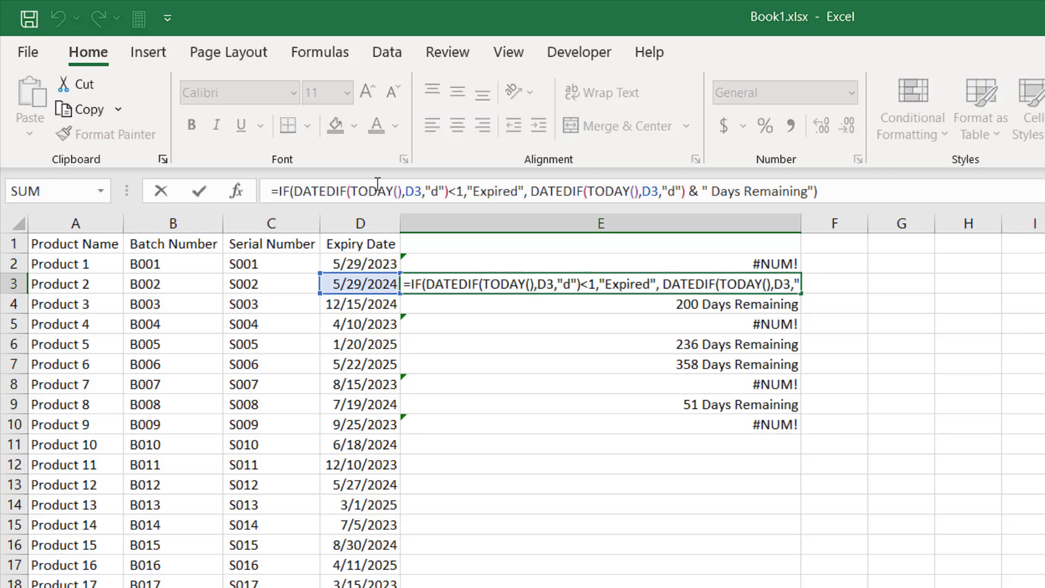
pyautogui.write('IF')
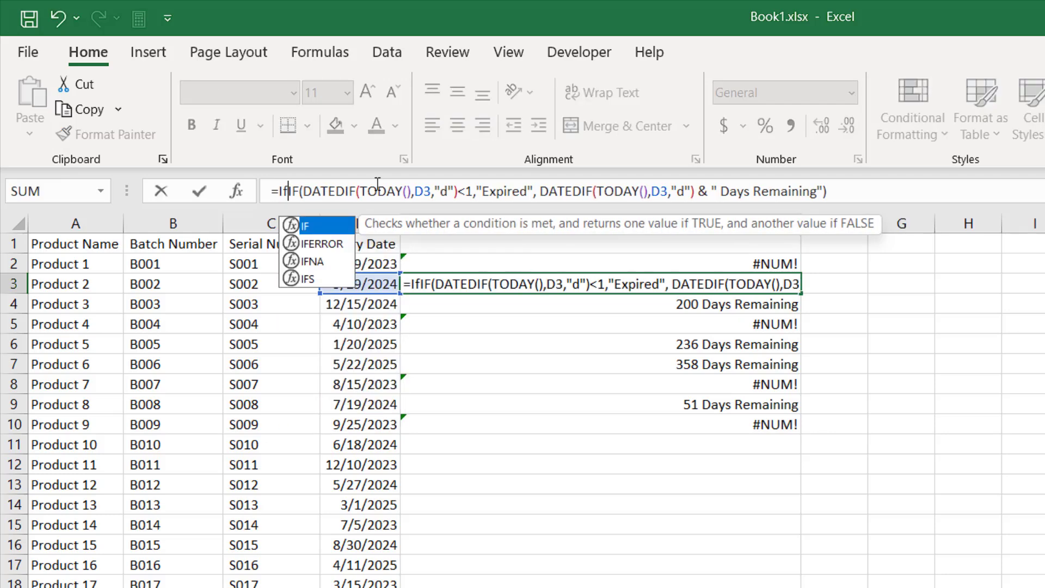
pyautogui.doubleClick(345, 246)
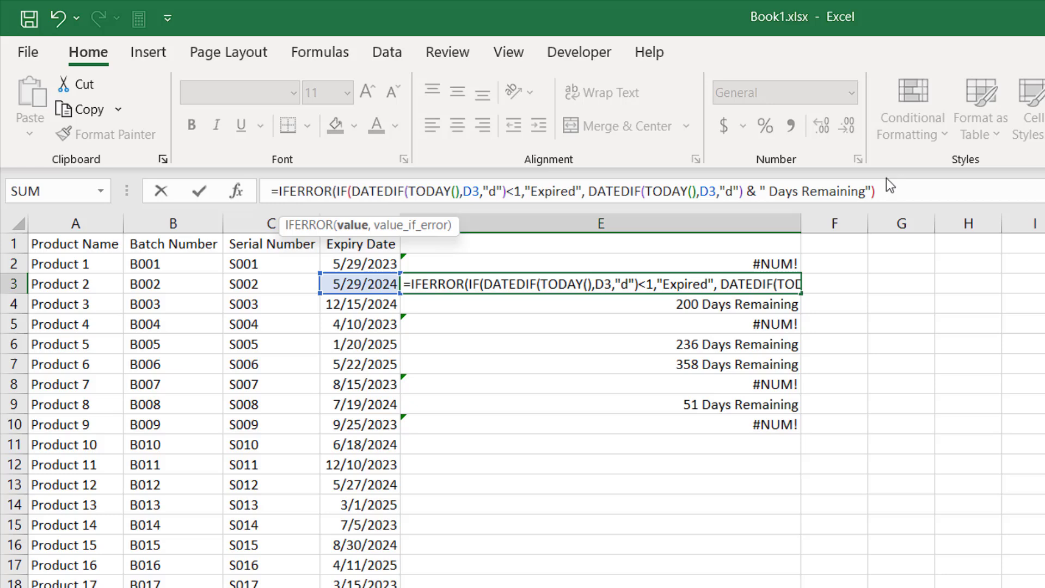
pyautogui.click(905, 187)
pyautogui.write(',')
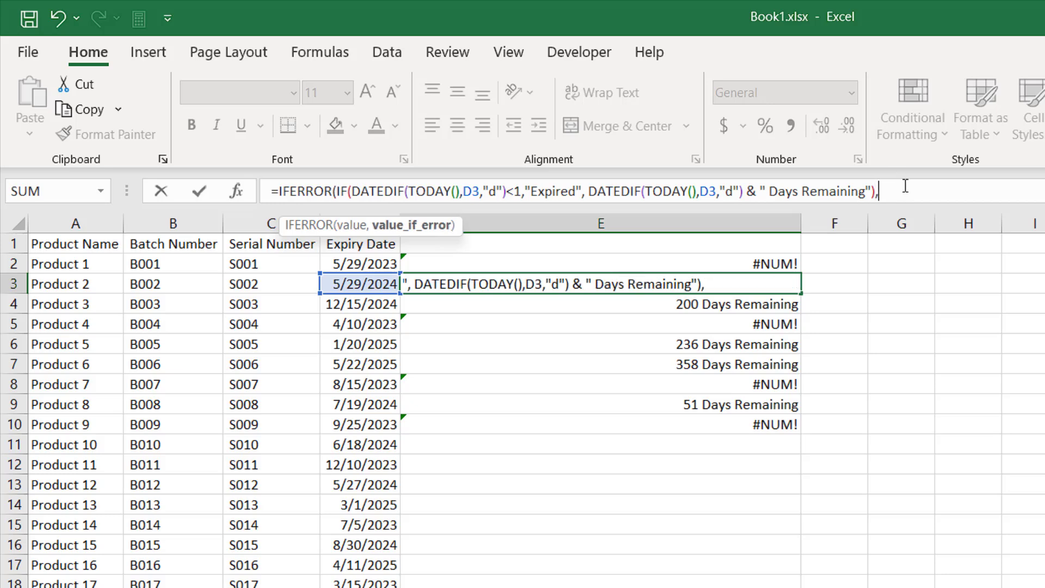
pyautogui.write('"E')
pyautogui.write('xpired')
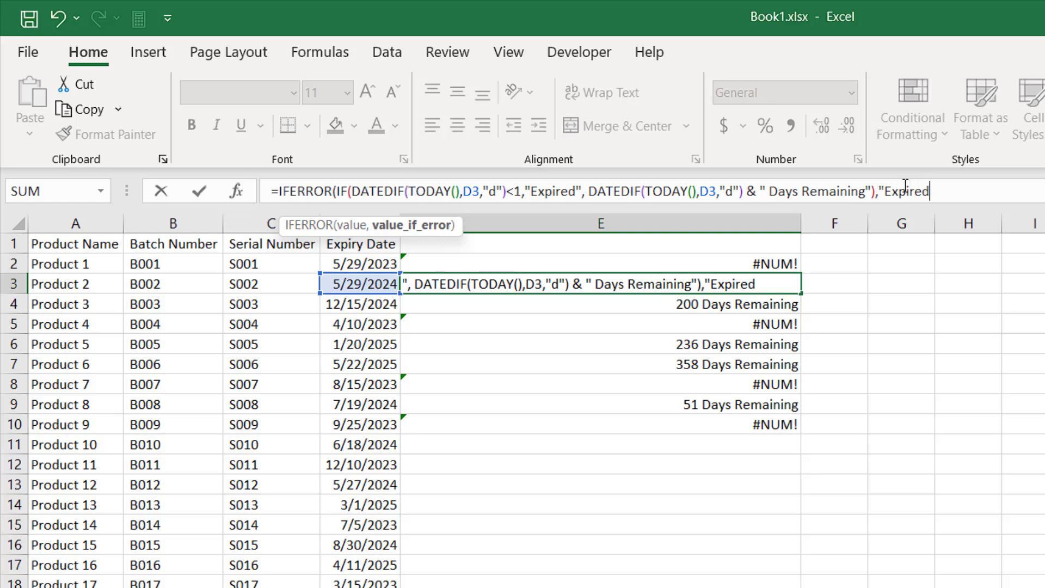
pyautogui.write('")')
pyautogui.press('Return')
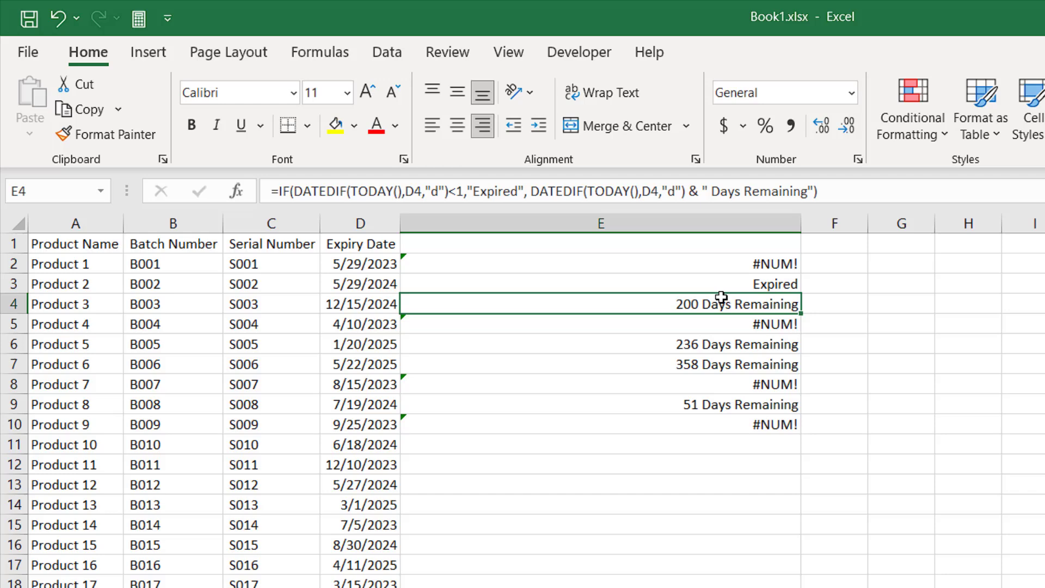
# Step: Copy the IFERROR formula up into E2, then fill it down to the last product row
pyautogui.click(738, 272)
pyautogui.click(790, 287)
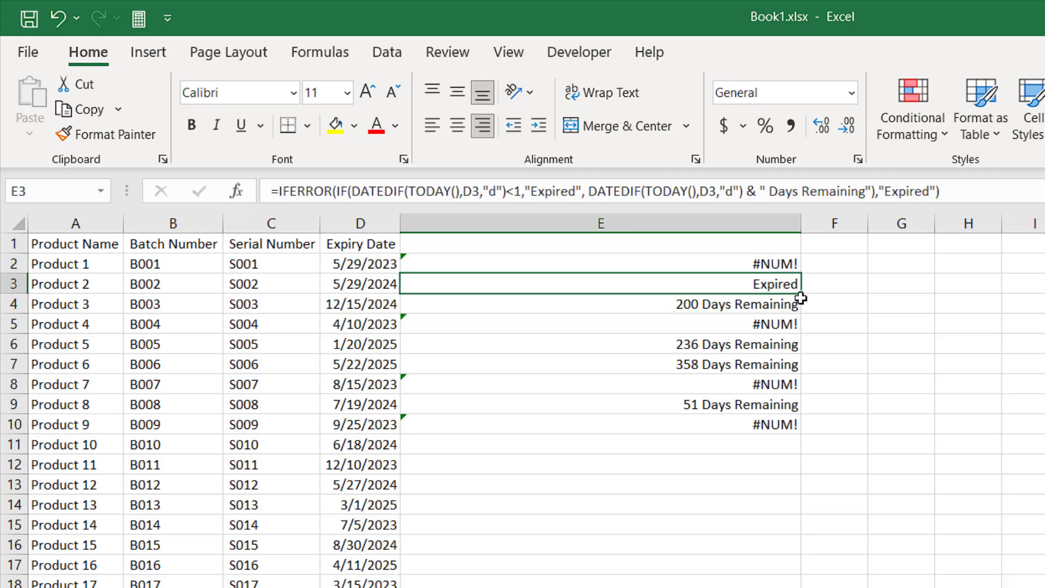
pyautogui.moveTo(801, 293); pyautogui.dragTo(796, 277)
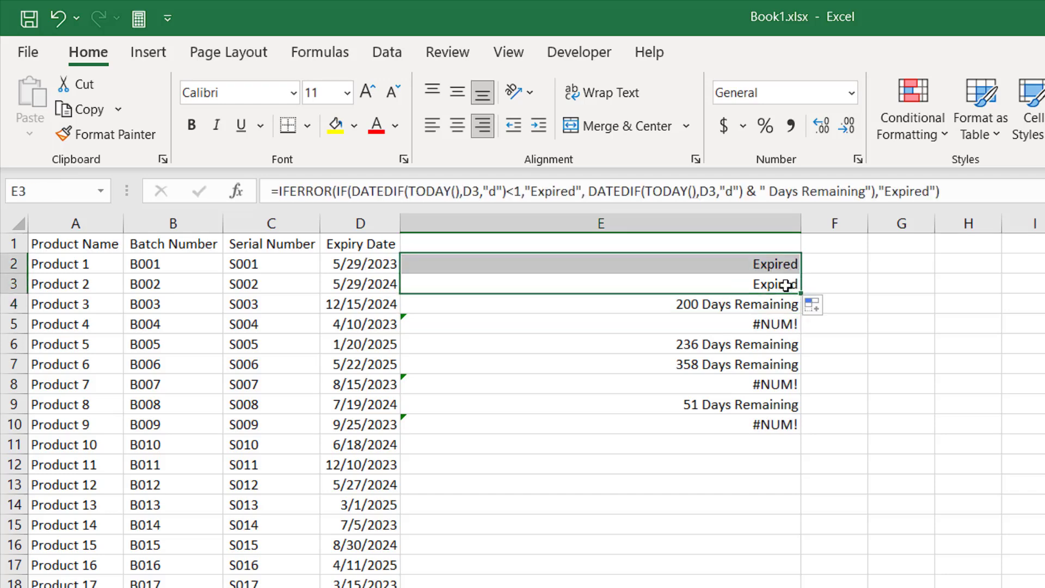
pyautogui.click(776, 266)
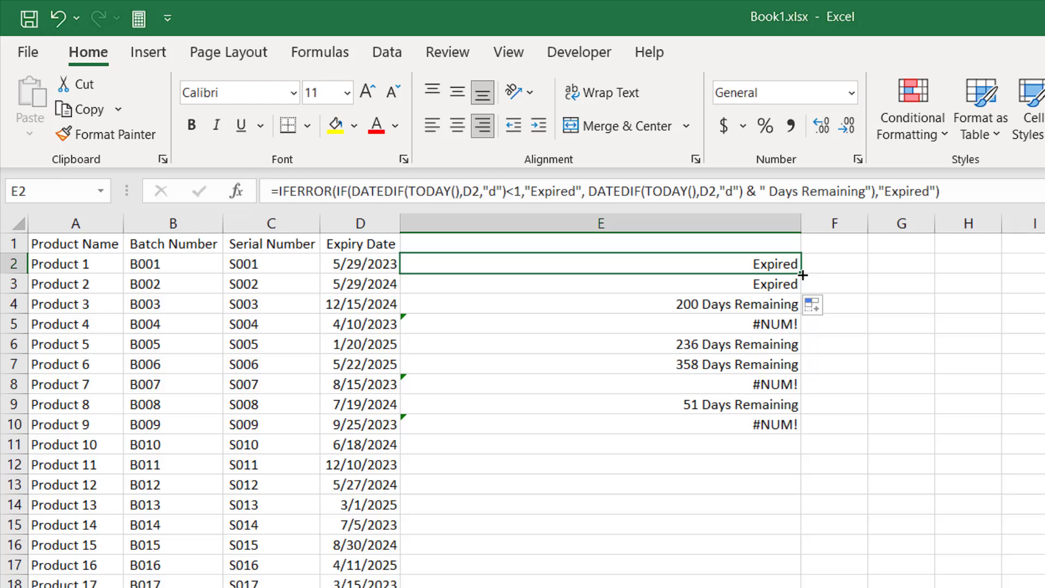
pyautogui.moveTo(803, 276); pyautogui.dragTo(797, 584)
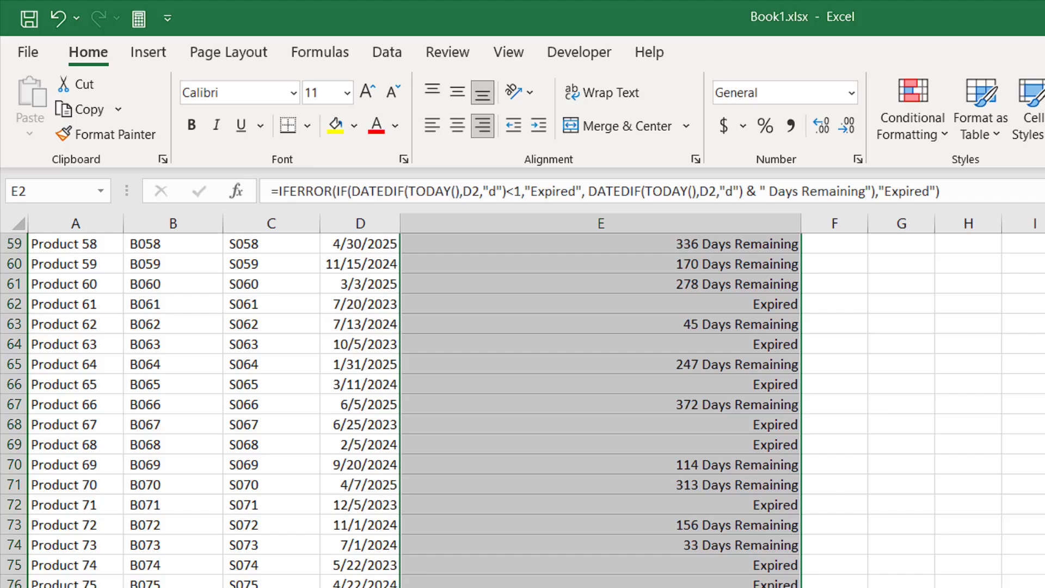
pyautogui.scroll(10, 523, 408)
pyautogui.scroll(9, 522, 409)
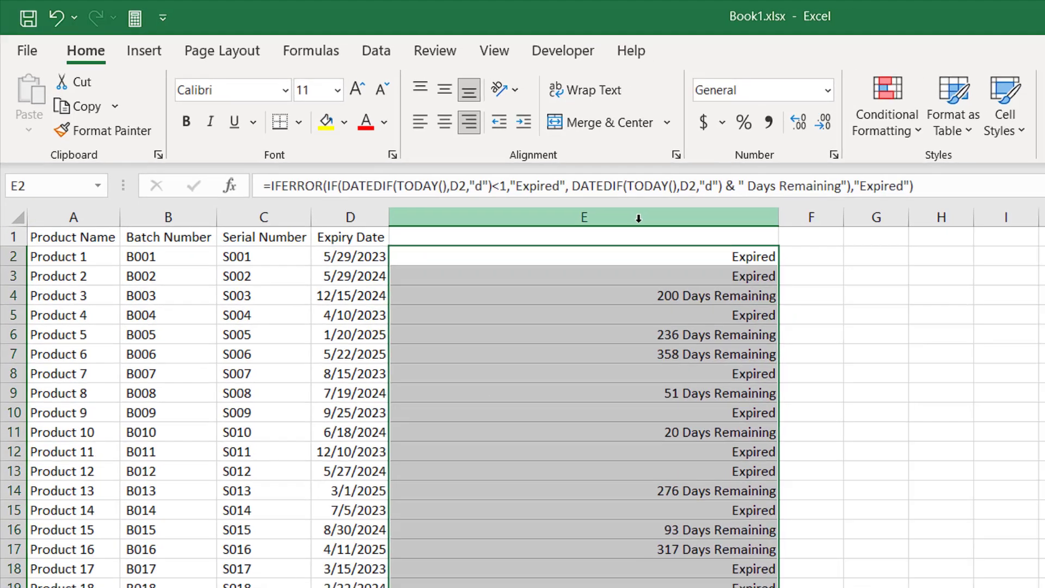
pyautogui.click(420, 173)
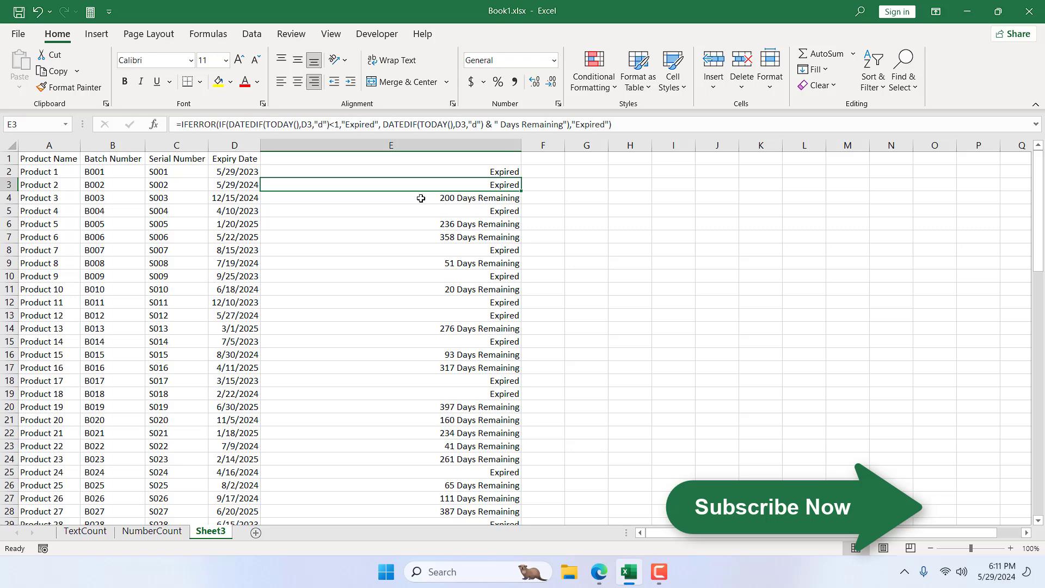
pyautogui.click(421, 199)
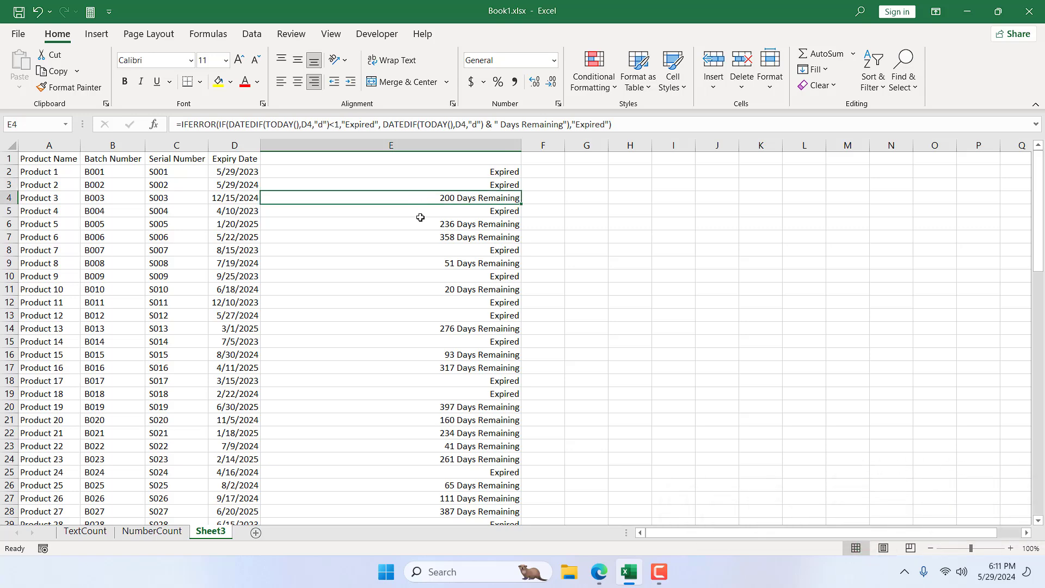
pyautogui.click(425, 233)
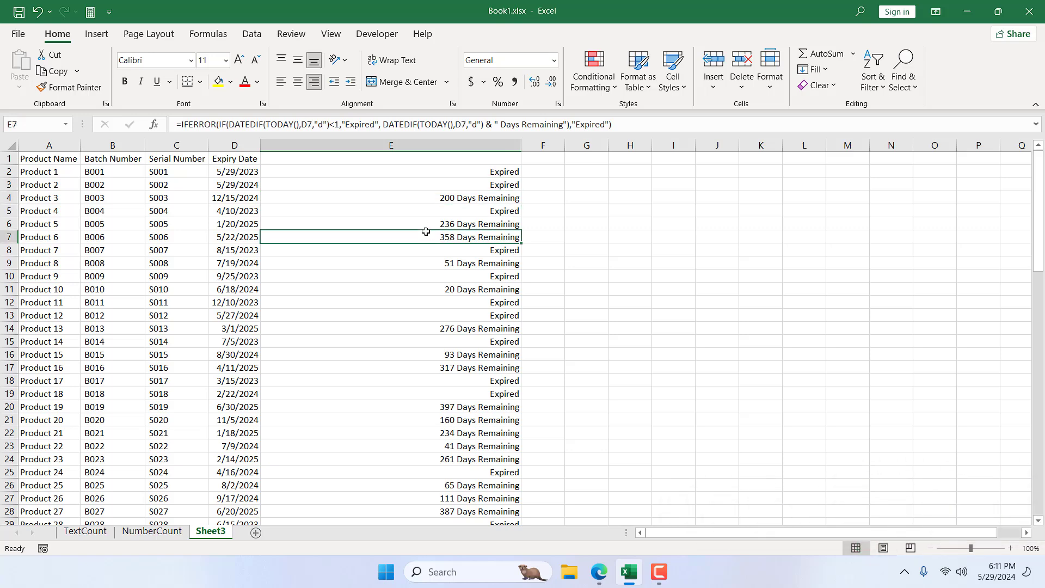
pyautogui.click(445, 265)
pyautogui.click(439, 289)
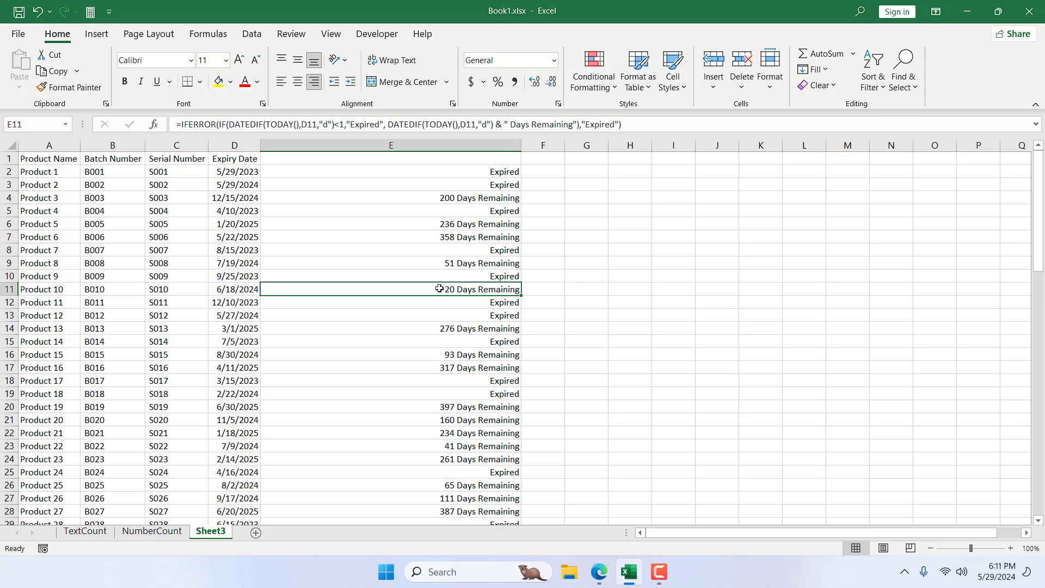
pyautogui.scroll(-1, 445, 289)
pyautogui.click(457, 301)
pyautogui.scroll(-2, 457, 301)
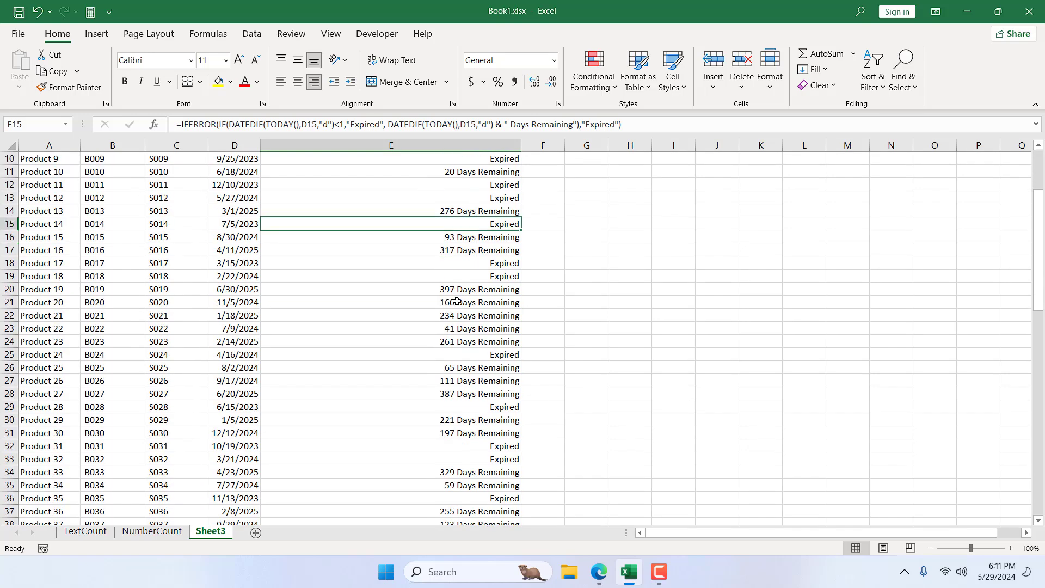
pyautogui.scroll(-3, 456, 302)
pyautogui.scroll(-4, 500, 302)
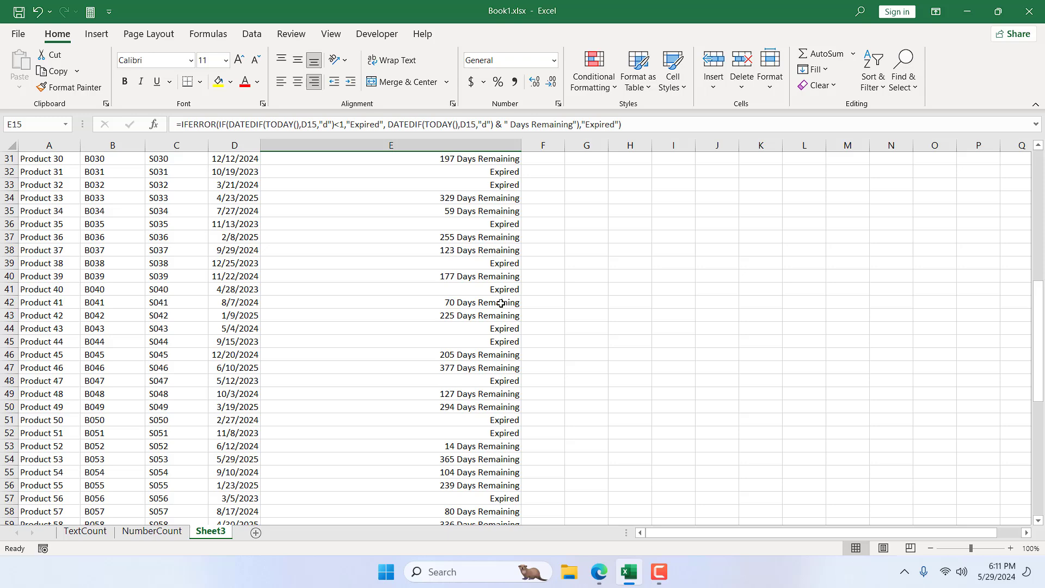
pyautogui.scroll(10, 501, 302)
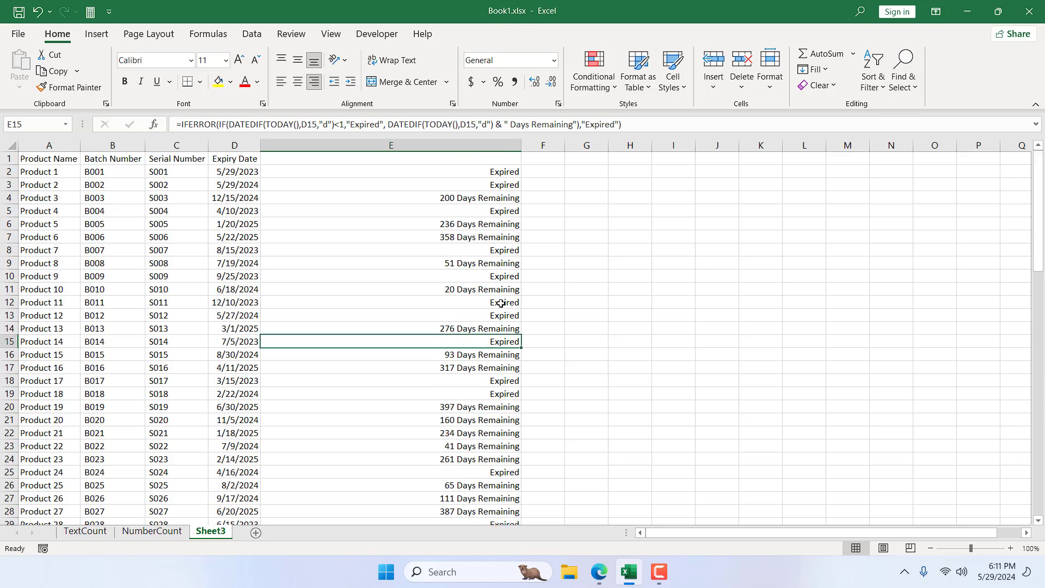